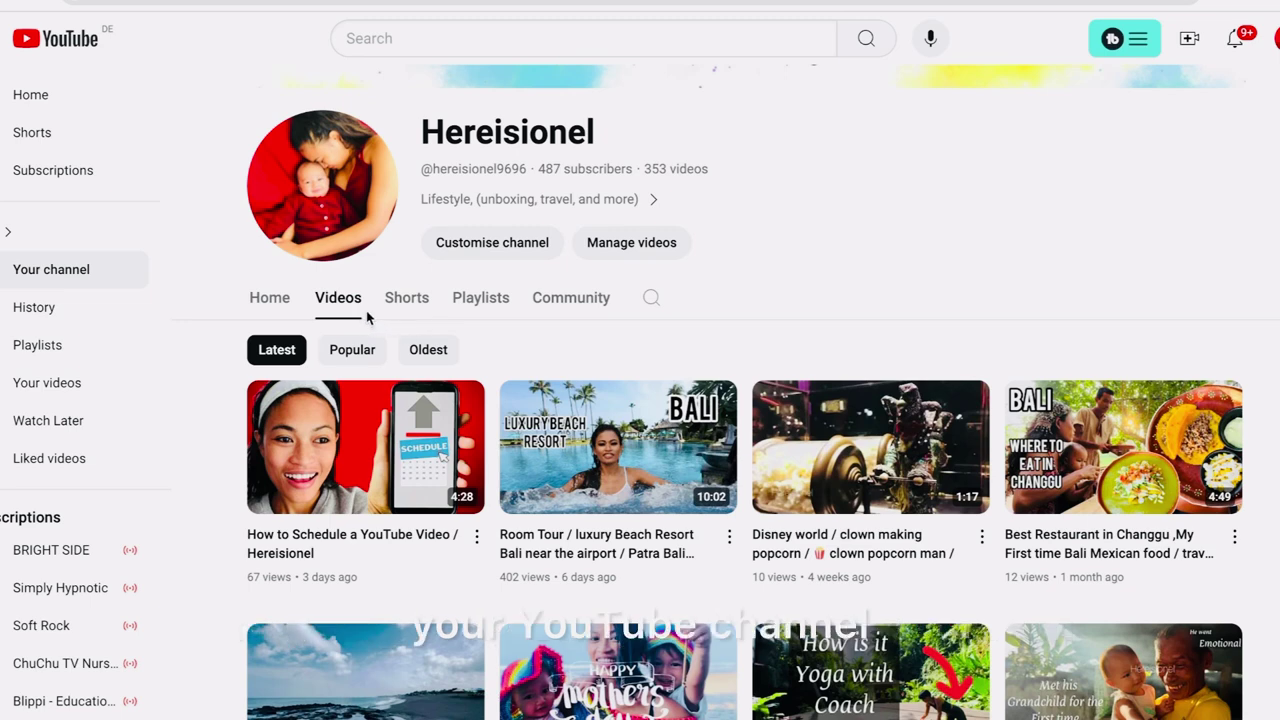
# Start a new video upload on the channel and add the video file to it.
pyautogui.scroll(1, 374, 317)
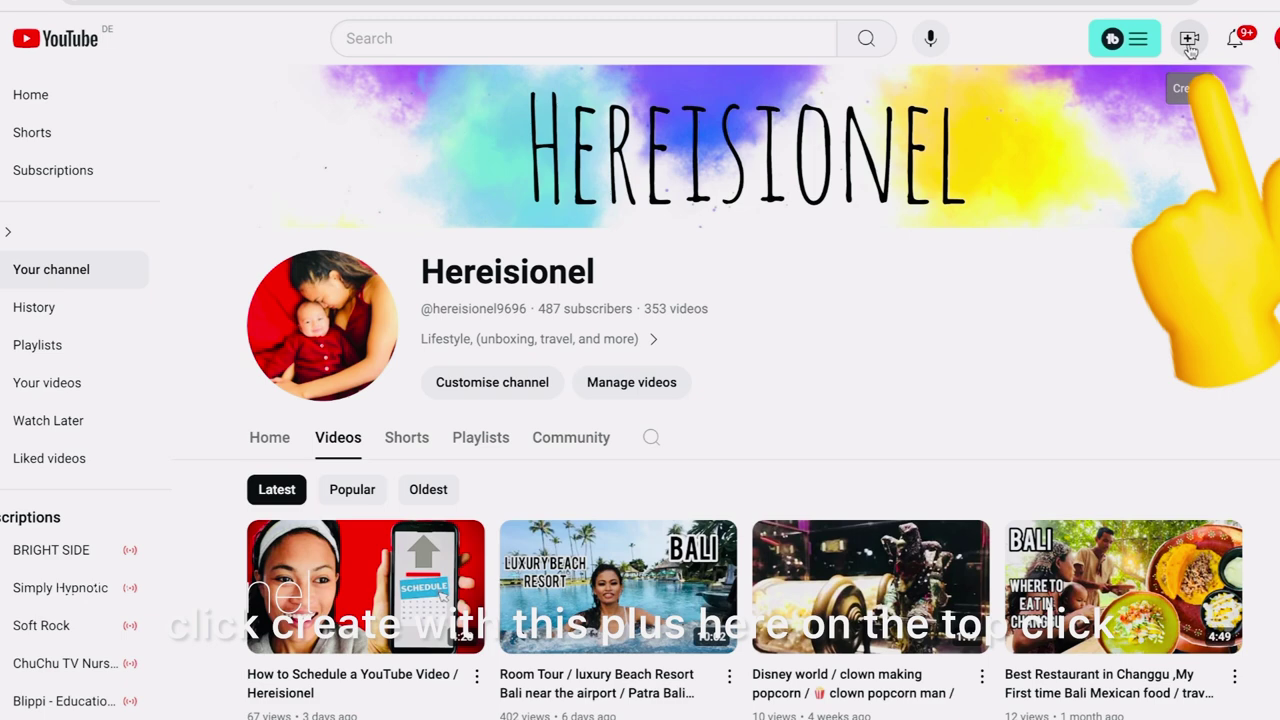
pyautogui.click(1190, 46)
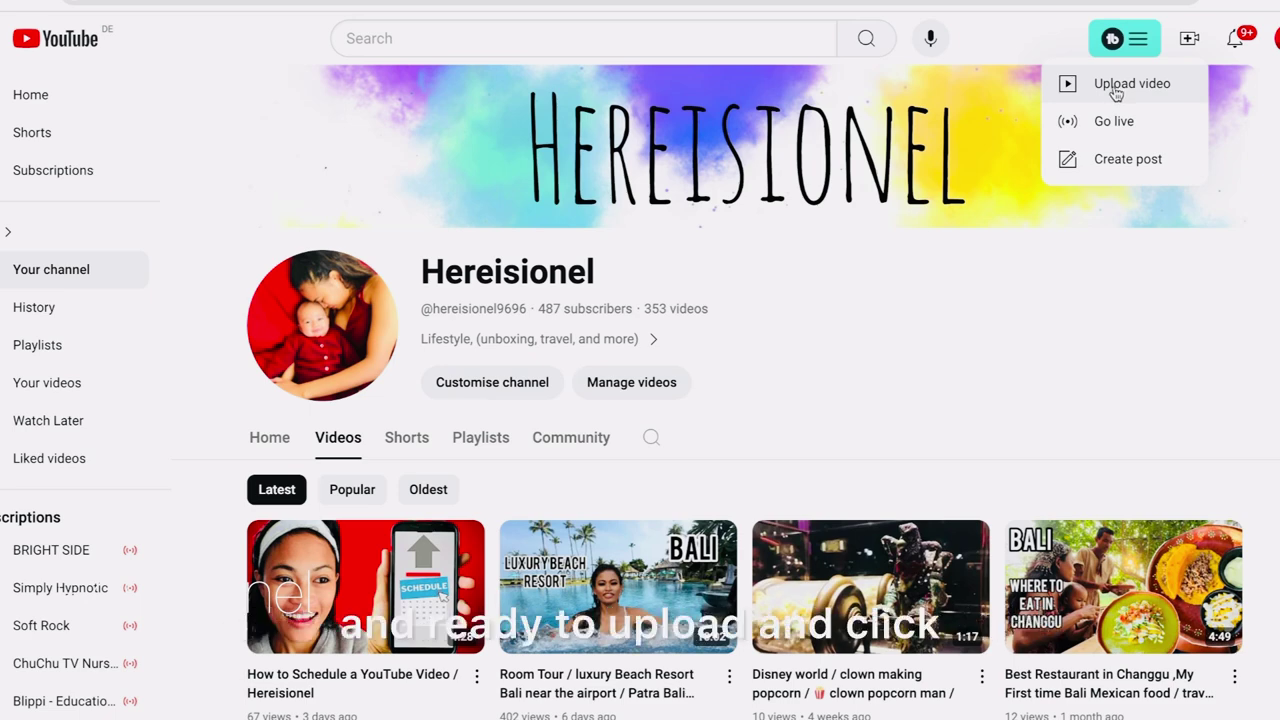
pyautogui.click(1116, 86)
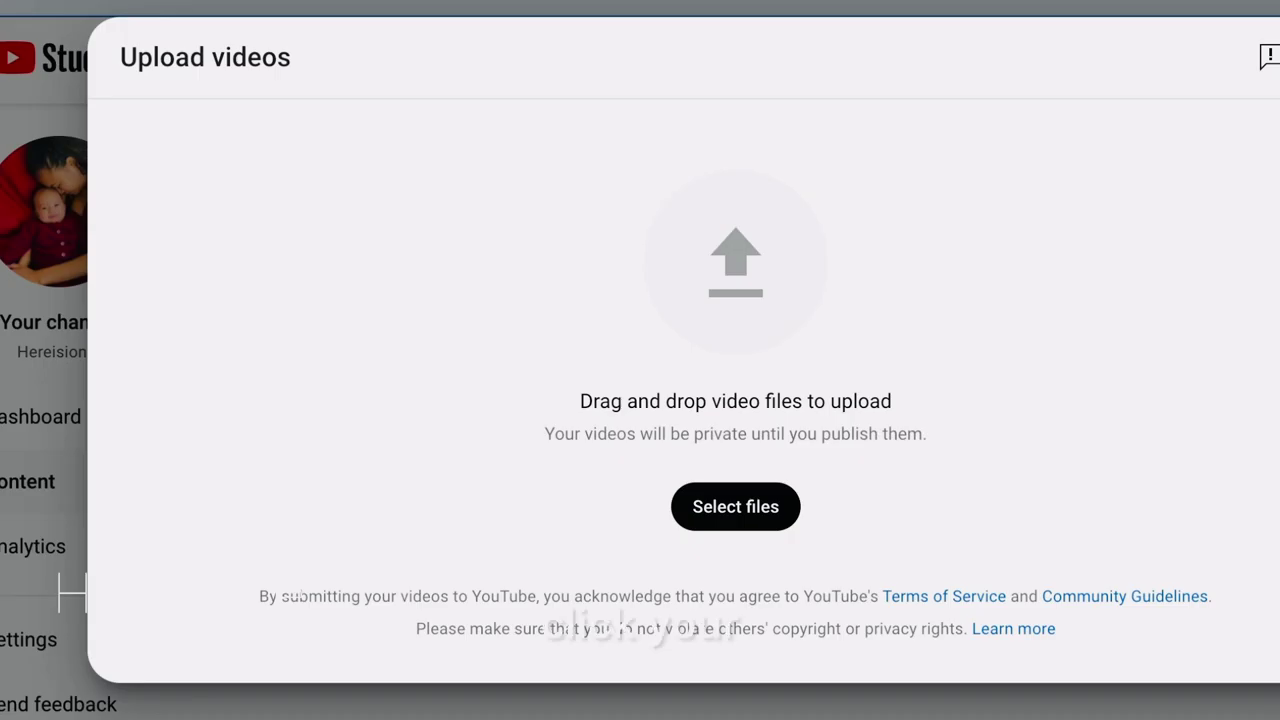
pyautogui.moveTo(515, 16); pyautogui.dragTo(763, 321)
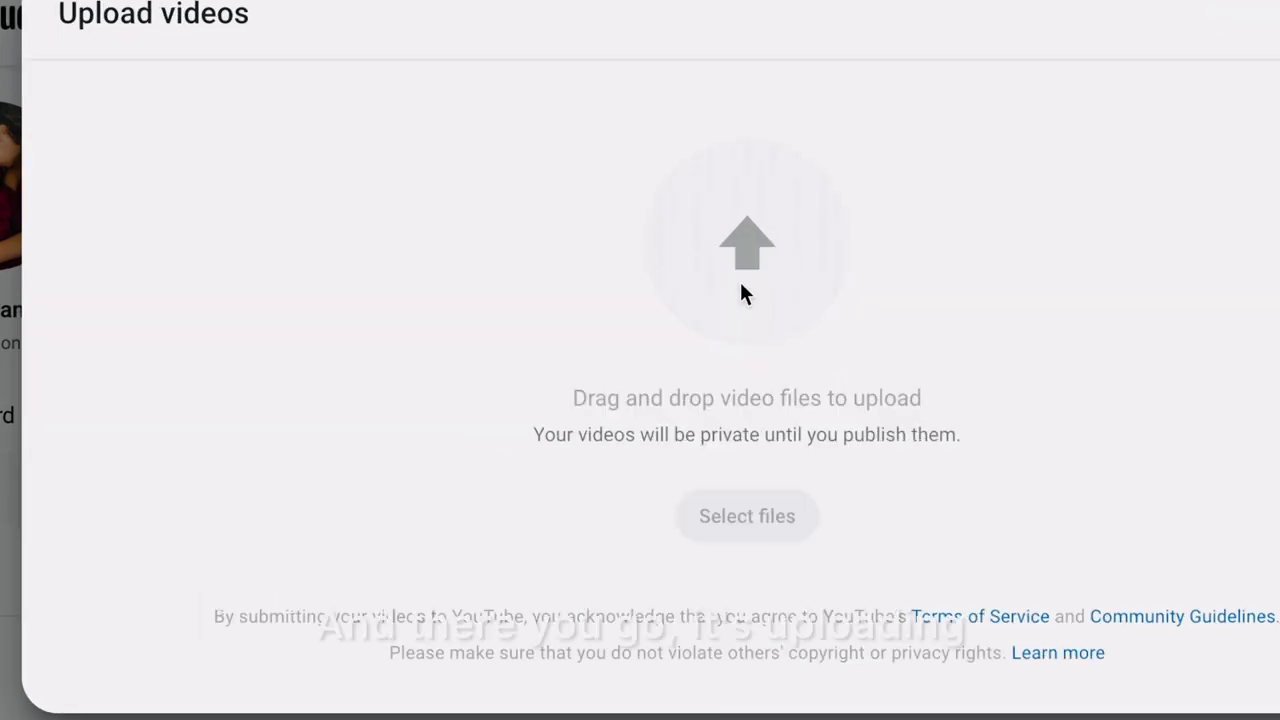
pyautogui.moveTo(679, 178); pyautogui.dragTo(704, 257)
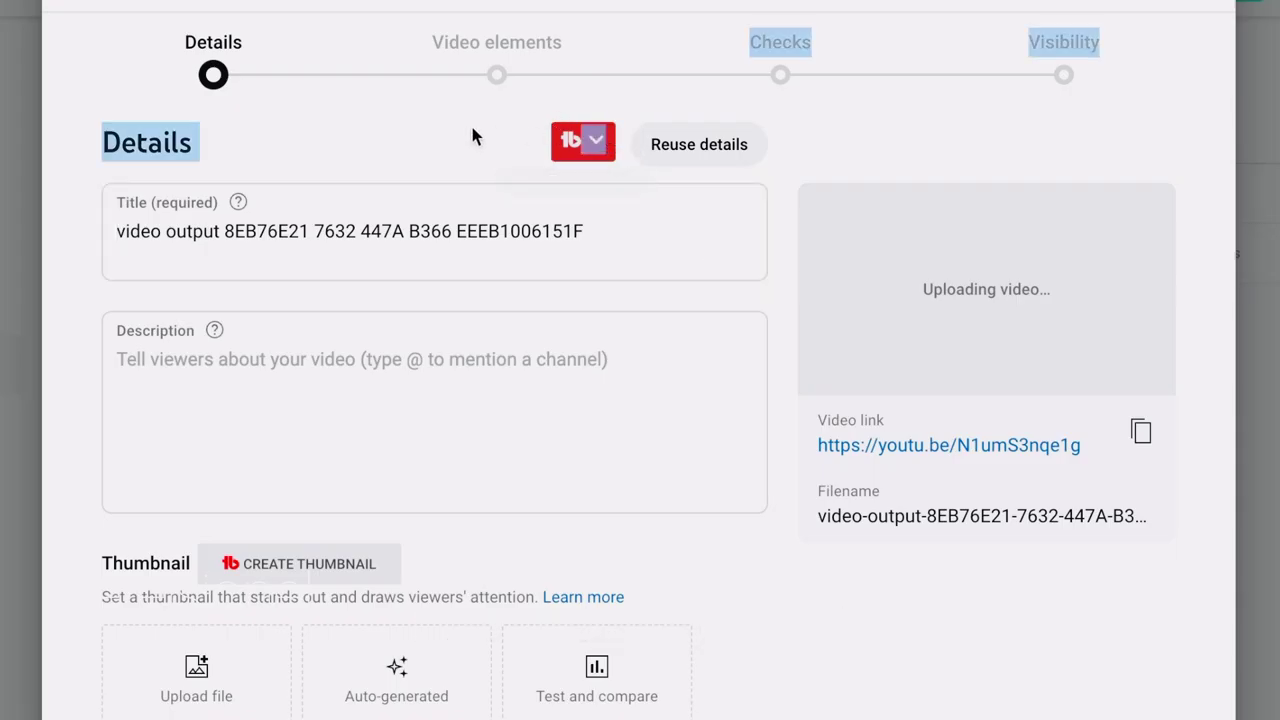
pyautogui.click(473, 134)
pyautogui.click(362, 195)
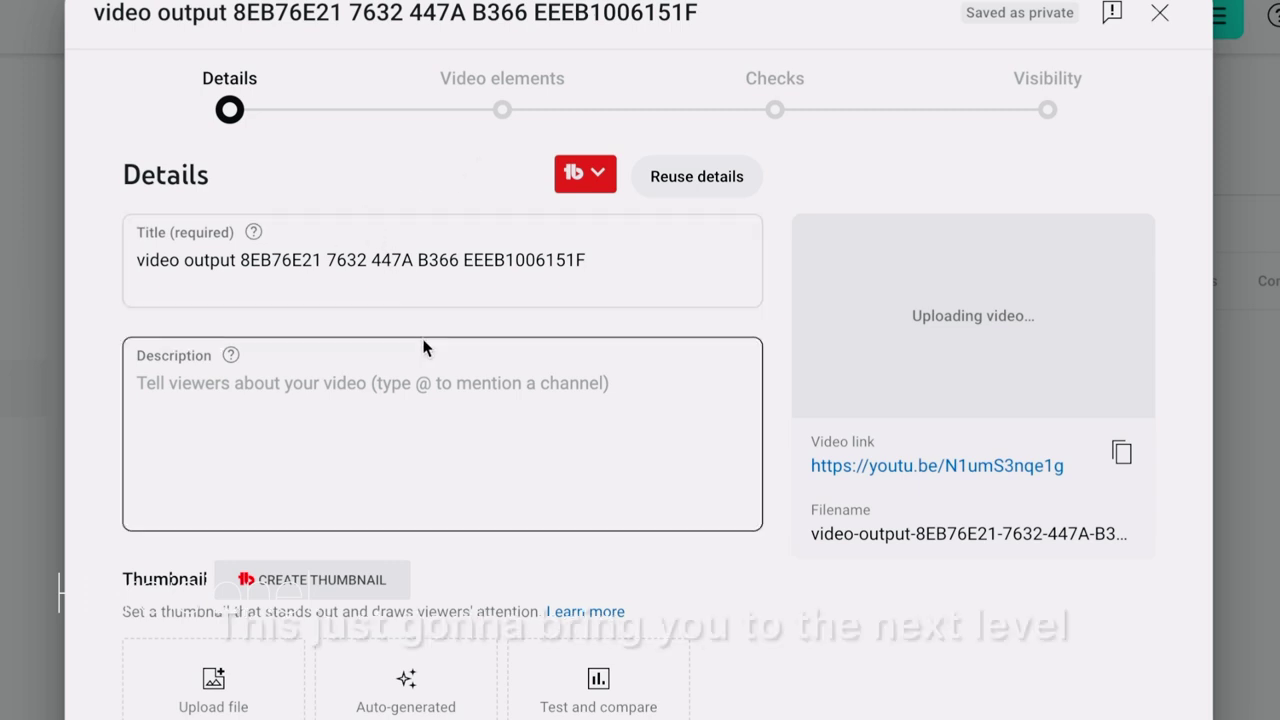
# Replace the uploaded video's default title with "How to start a youtube Channel like pro".
pyautogui.scroll(-1, 437, 418)
pyautogui.scroll(1, 437, 418)
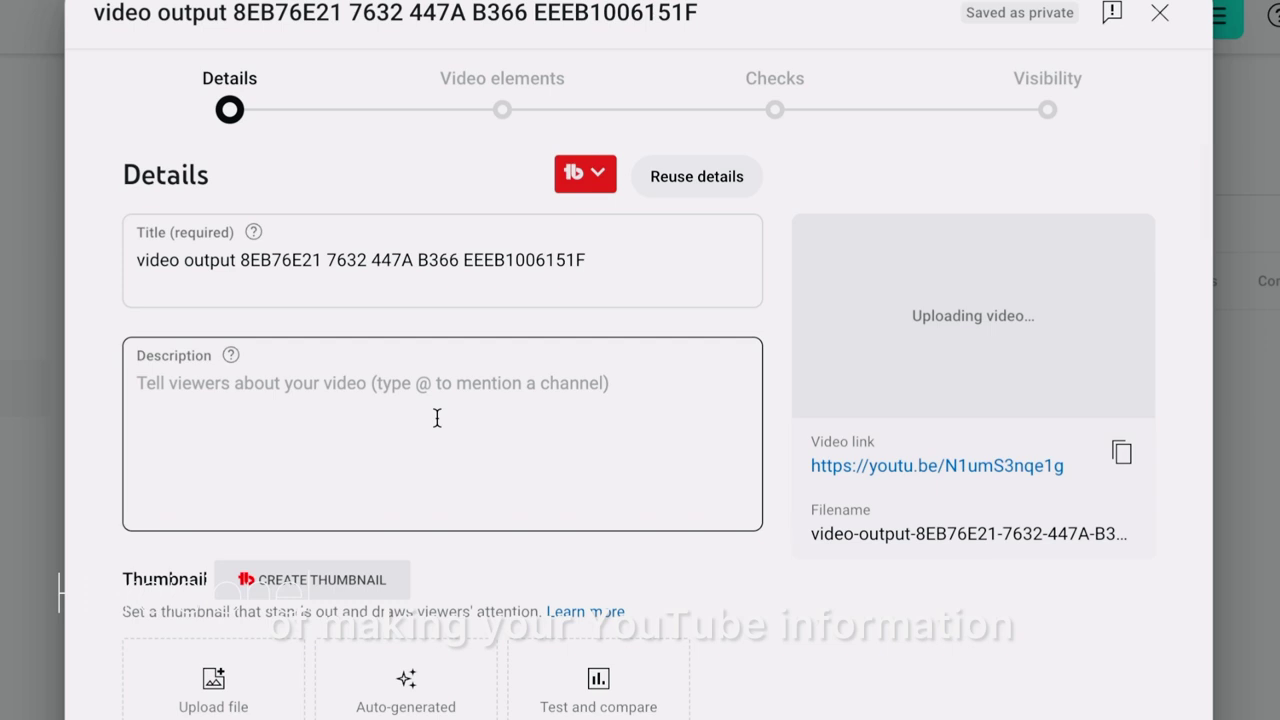
pyautogui.scroll(-1, 437, 418)
pyautogui.scroll(1, 434, 417)
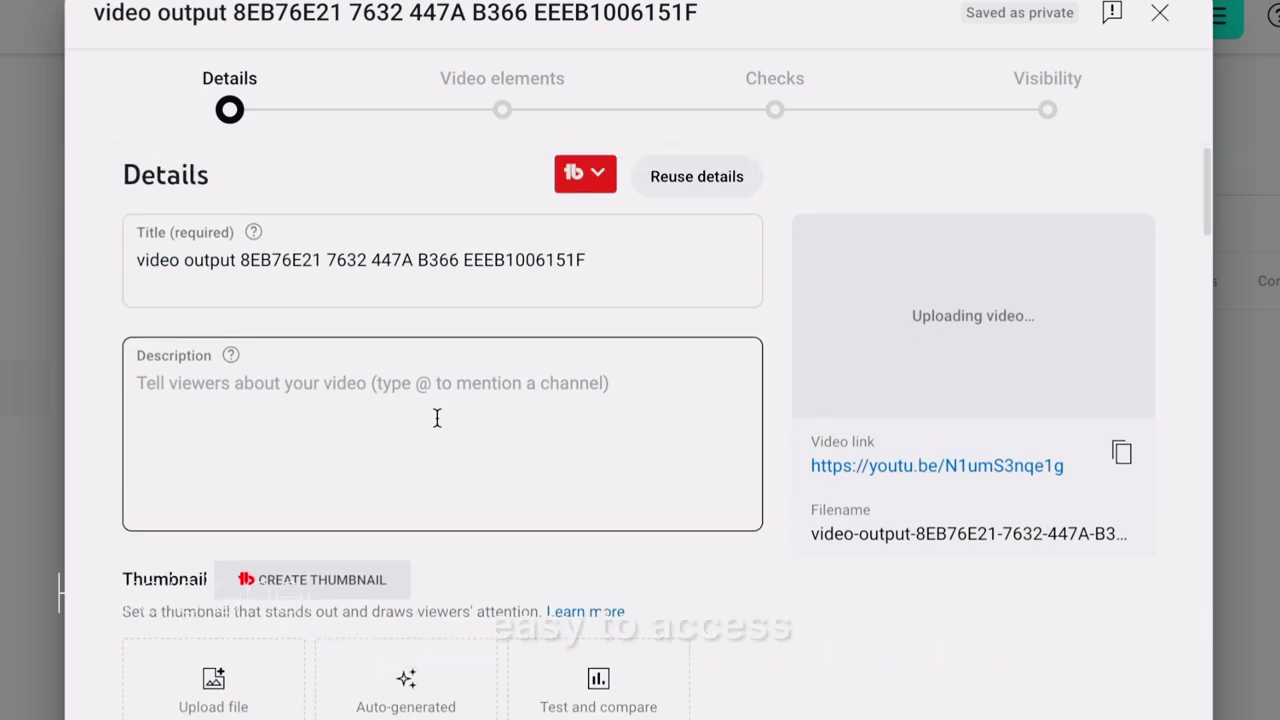
pyautogui.tripleClick(596, 268)
pyautogui.press('BackSpace')
pyautogui.write('H')
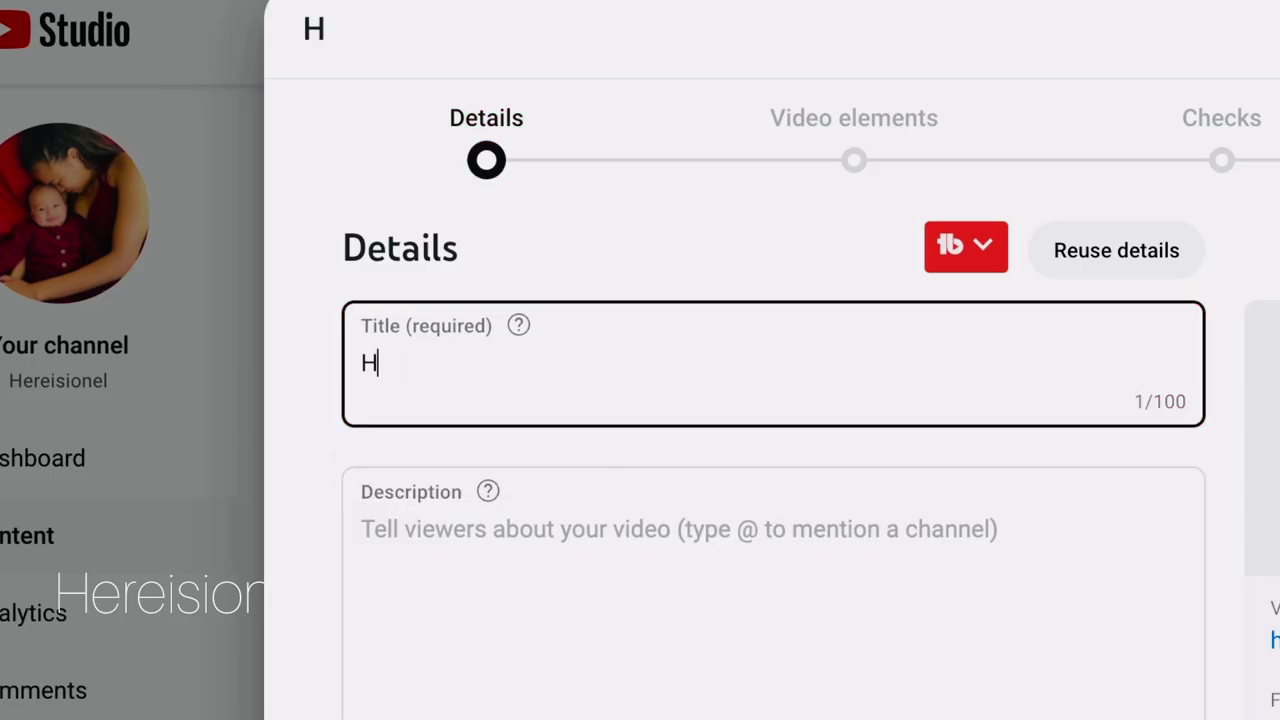
pyautogui.write('ow to')
pyautogui.press('BackSpace')
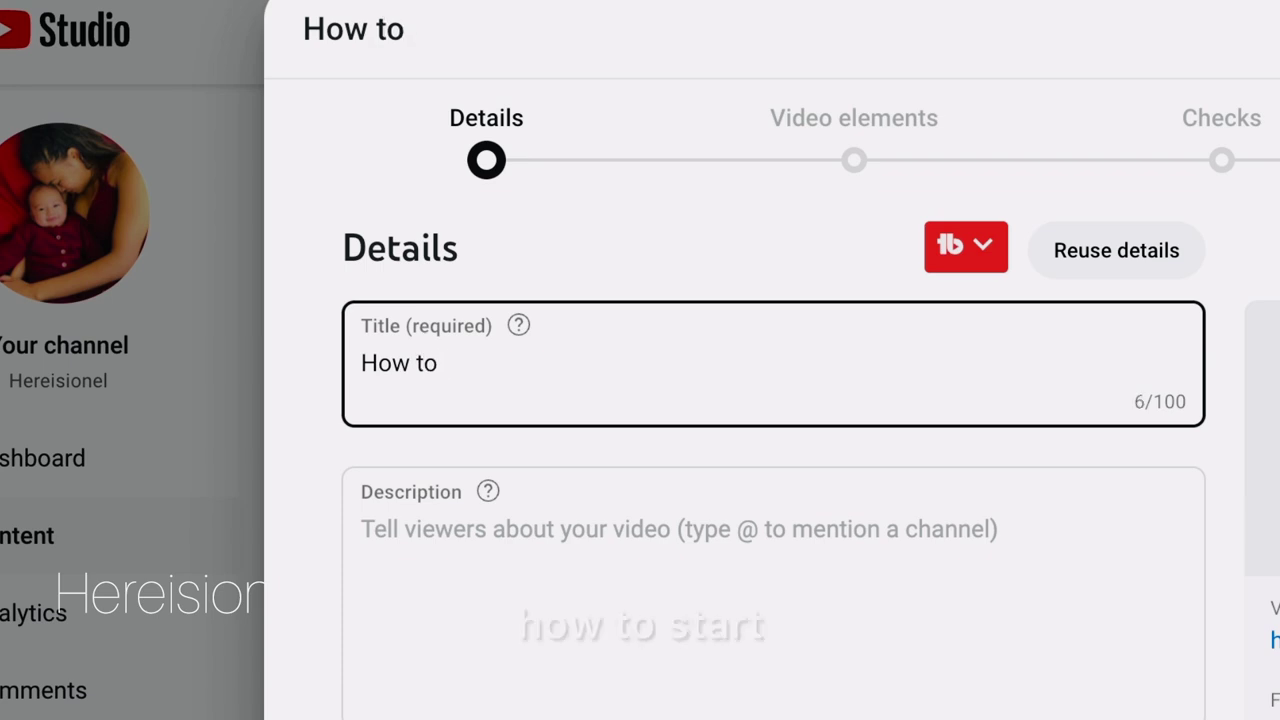
pyautogui.write('start a ')
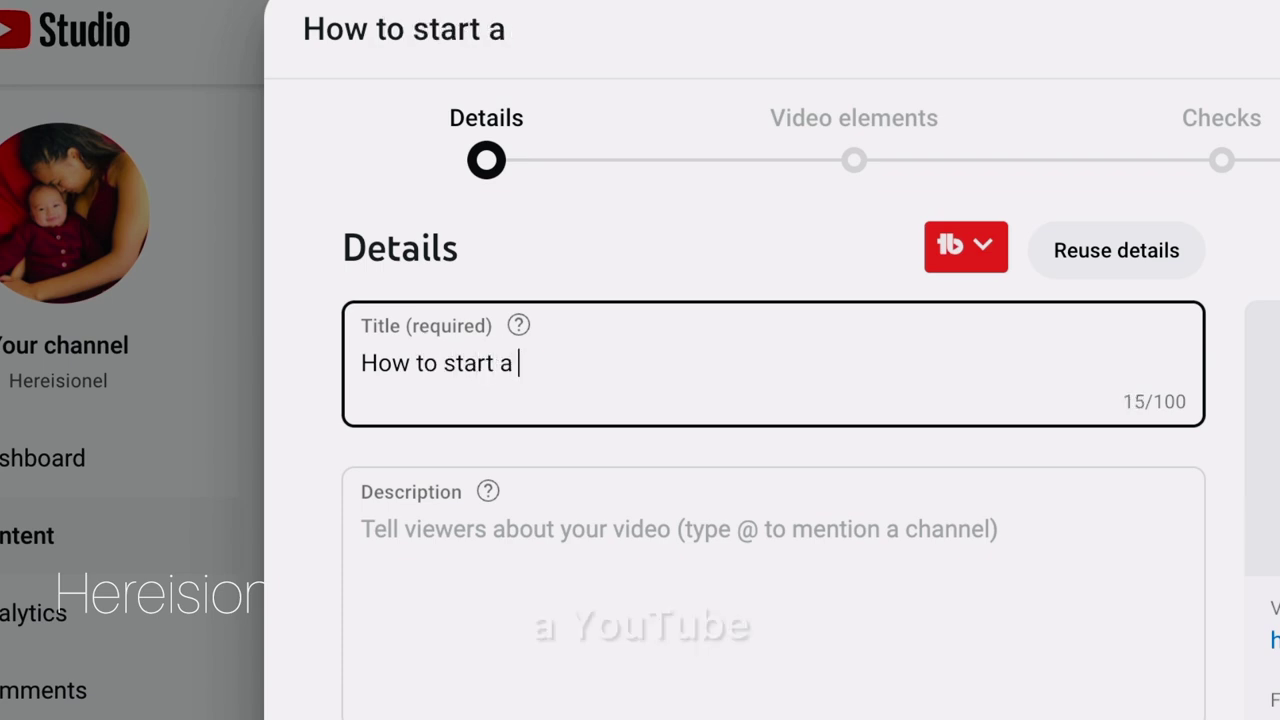
pyautogui.write('youtube ')
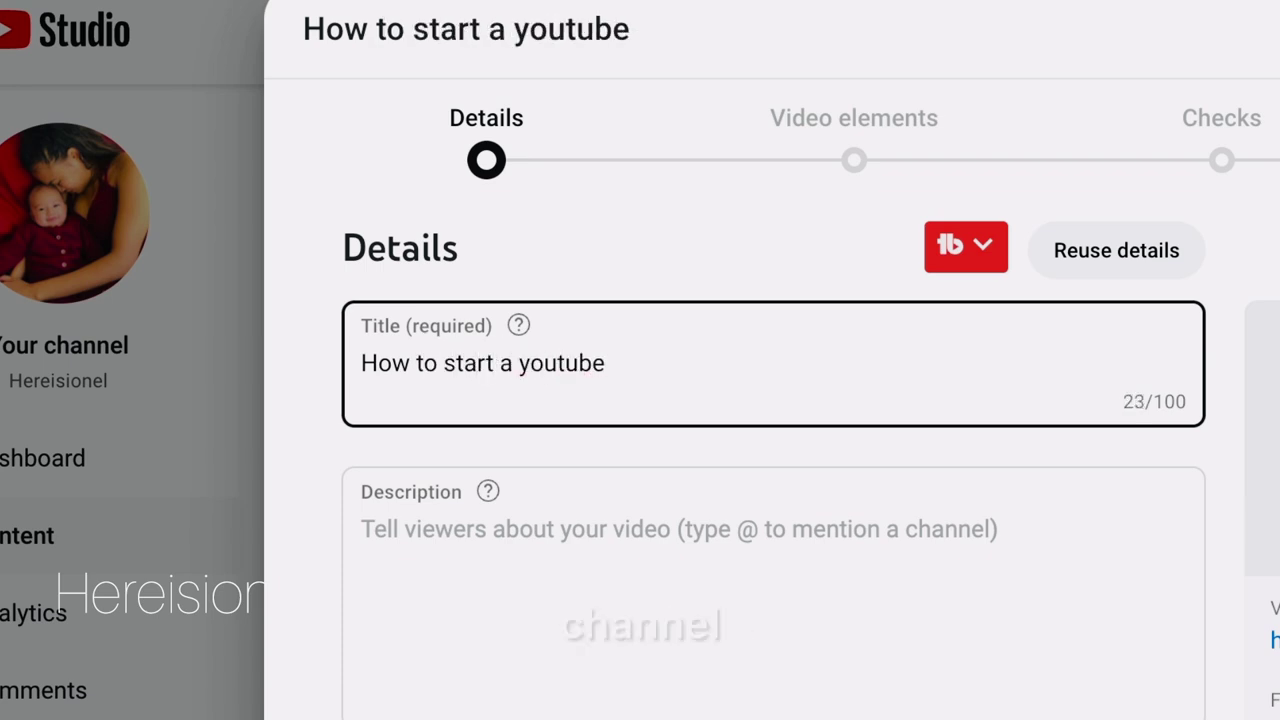
pyautogui.write('Channel ')
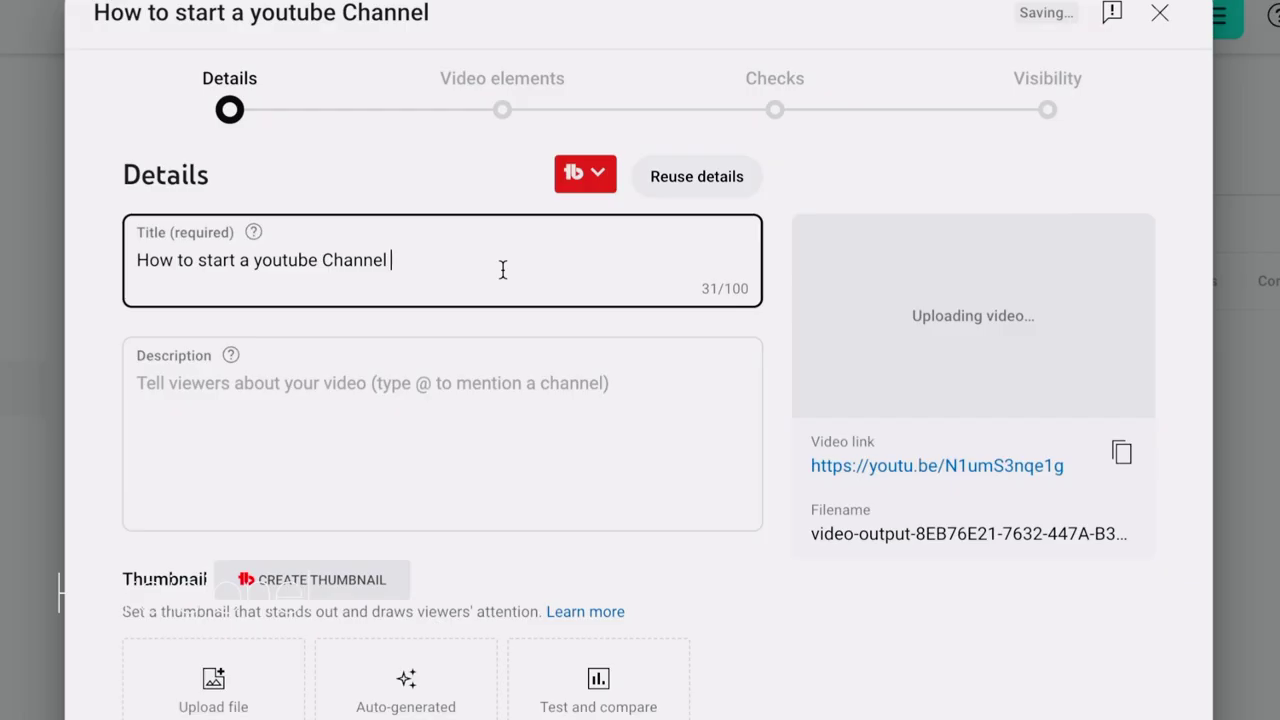
pyautogui.write('like pro')
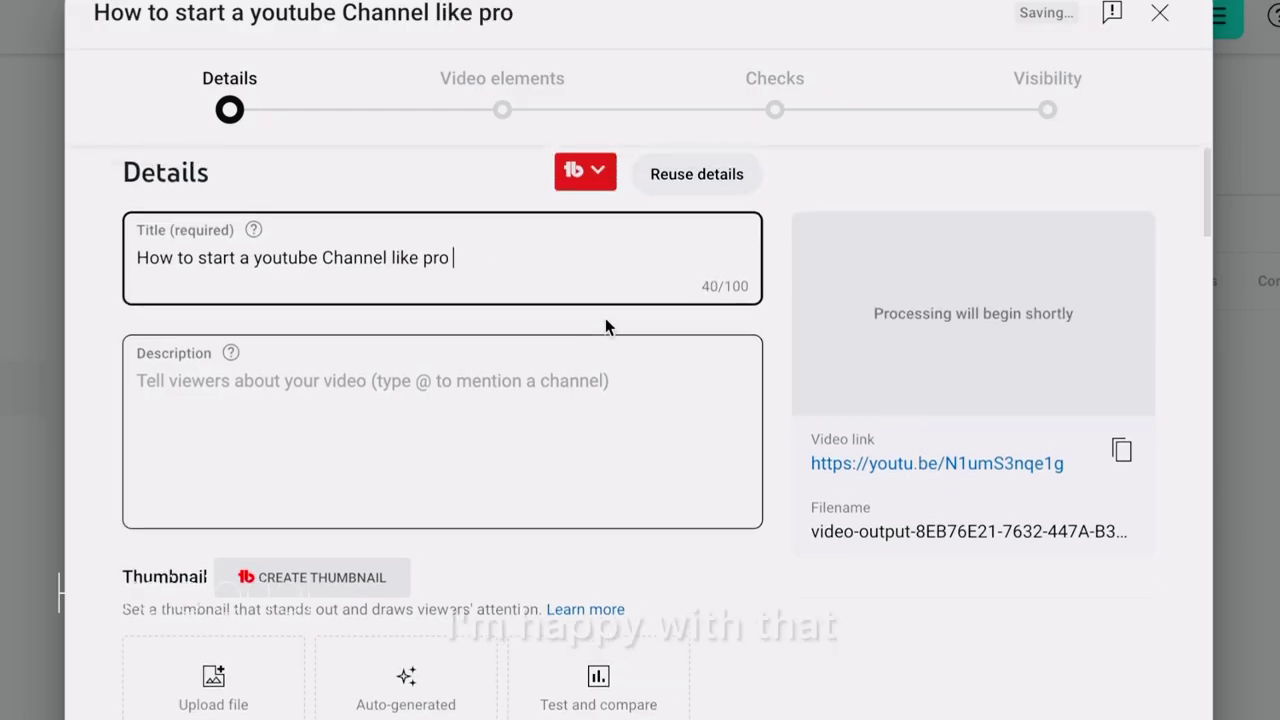
# Copy the video title into the description as its first line and end it with a period.
pyautogui.scroll(-2, 605, 318)
pyautogui.click(545, 296)
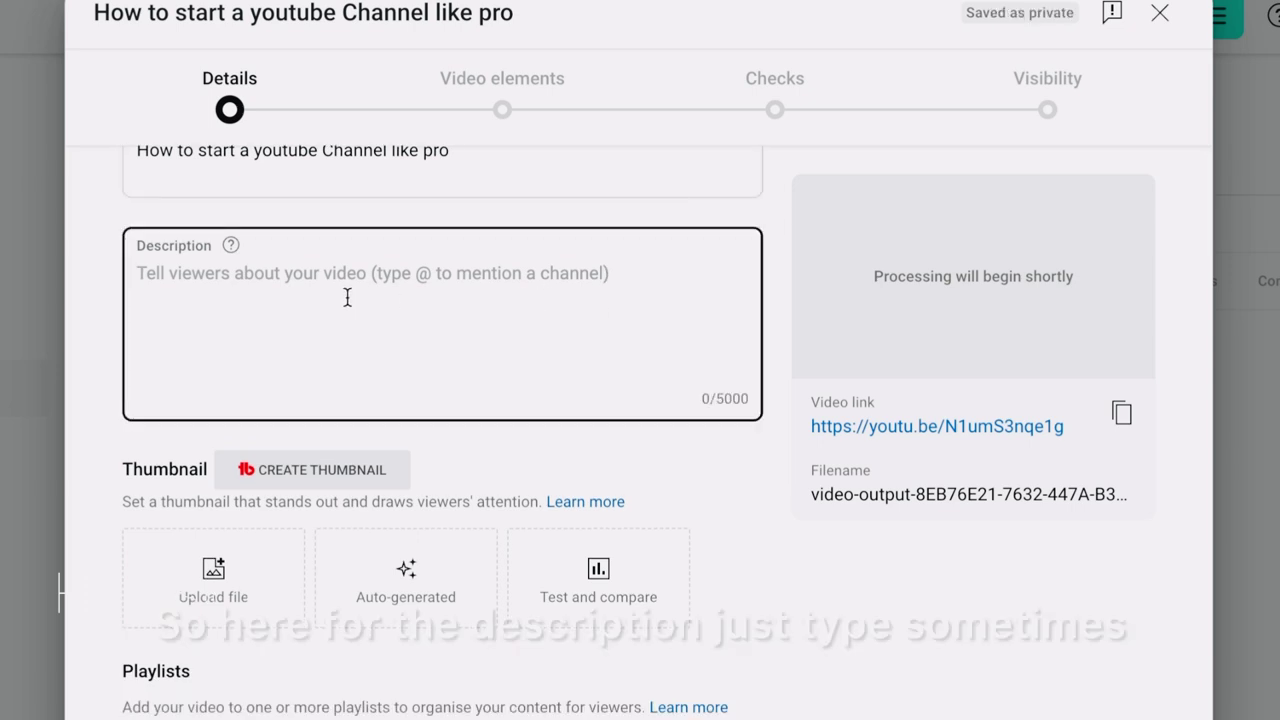
pyautogui.scroll(2, 347, 297)
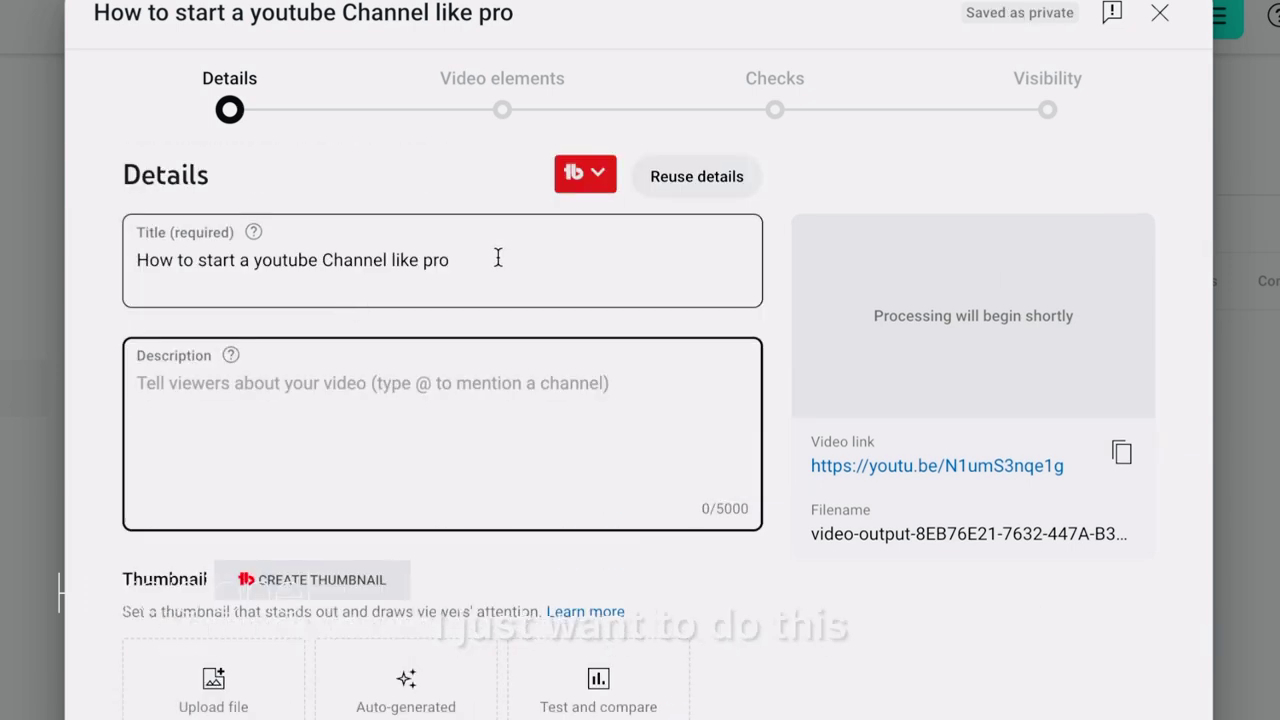
pyautogui.moveTo(497, 257); pyautogui.dragTo(120, 262)
pyautogui.hotkey('ctrl', 'c')
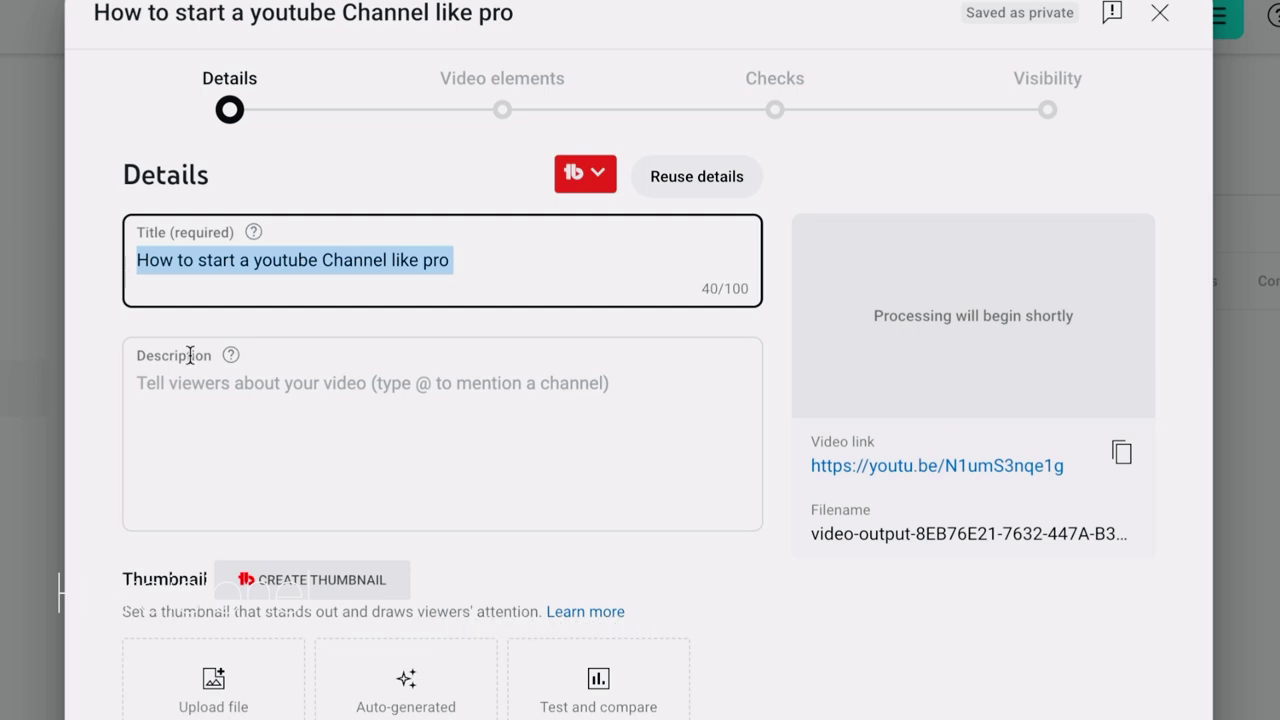
pyautogui.click(210, 398)
pyautogui.hotkey('ctrl', 'v')
pyautogui.write('.')
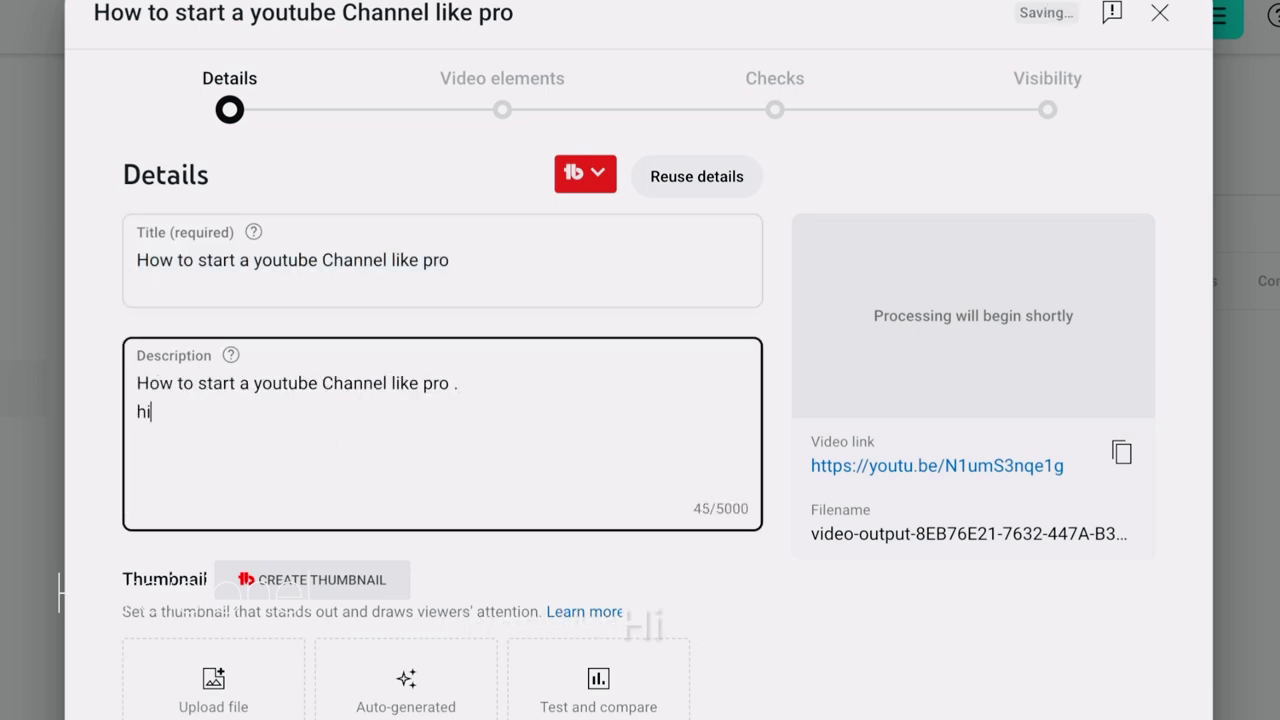
# Add description line "Hi in this video im going to show you how to upload or how to start a youtube channel step by step . perfect for biginners .".
pyautogui.press('BackSpace')
pyautogui.press('BackSpace')
pyautogui.write('i in this video im g')
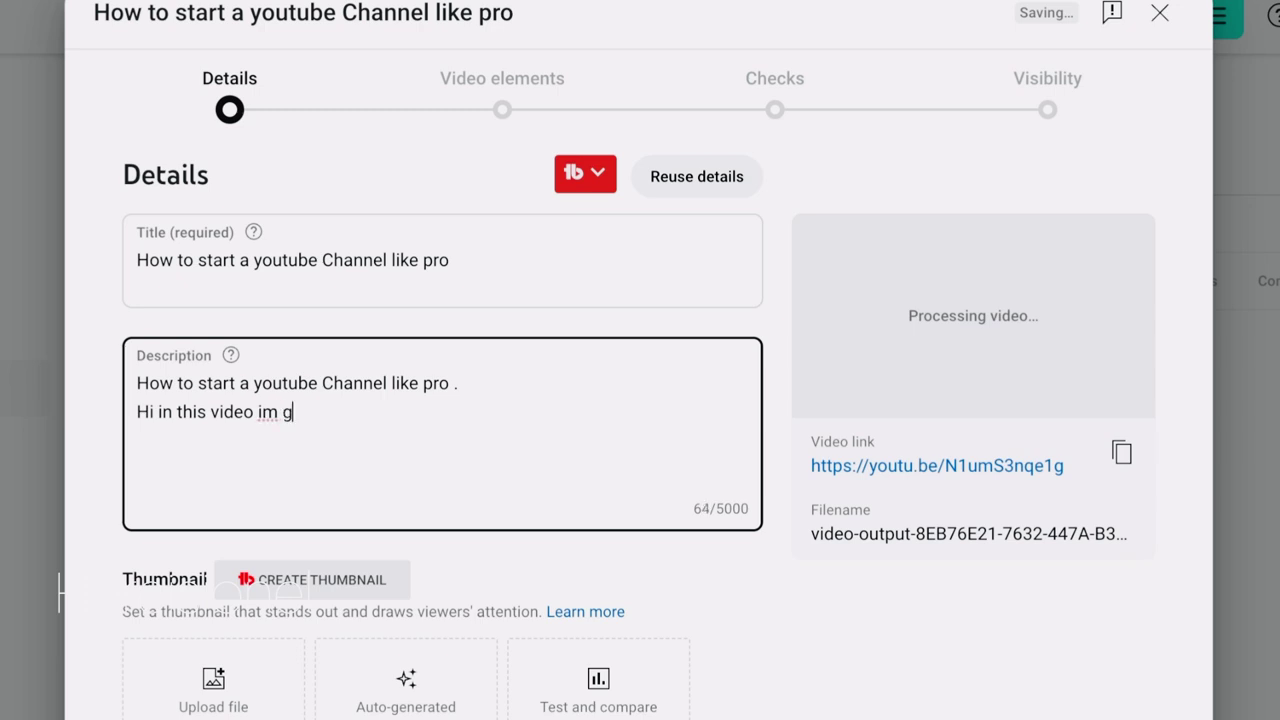
pyautogui.write('oing to show you how to upload or how to start a youtube channel step')
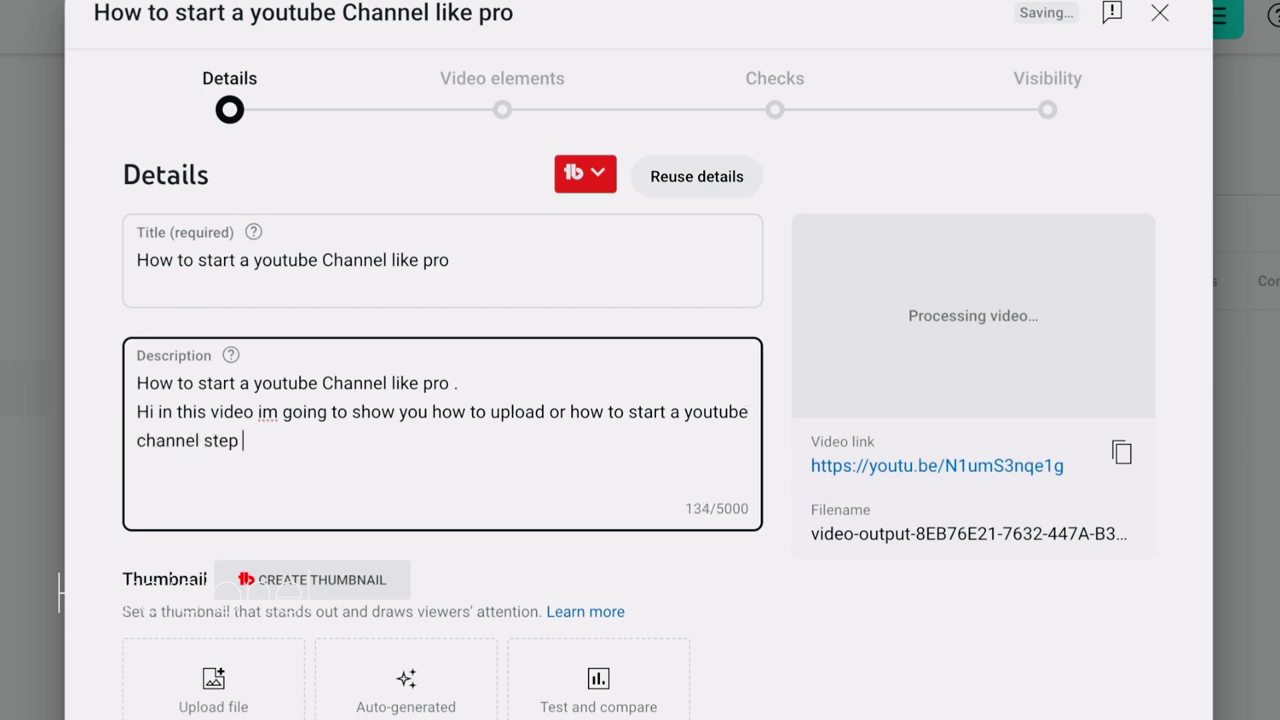
pyautogui.write(' by step . perfect for bi')
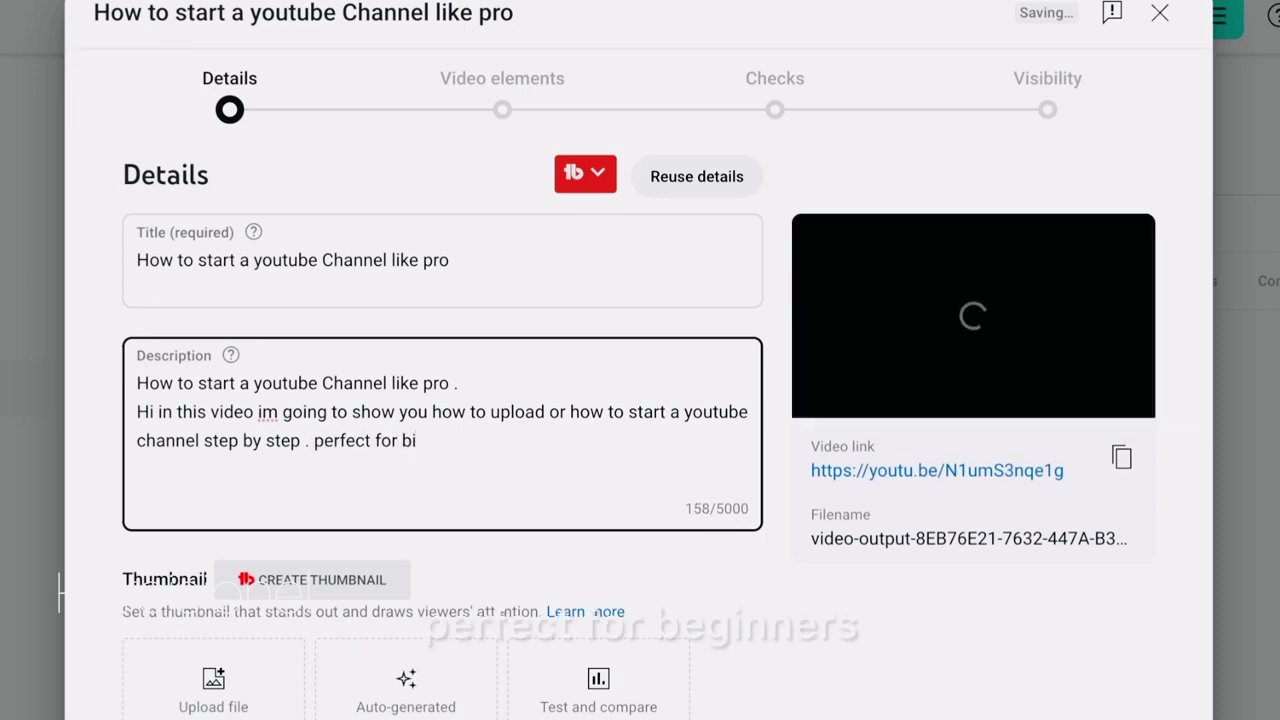
pyautogui.write('ginners .')
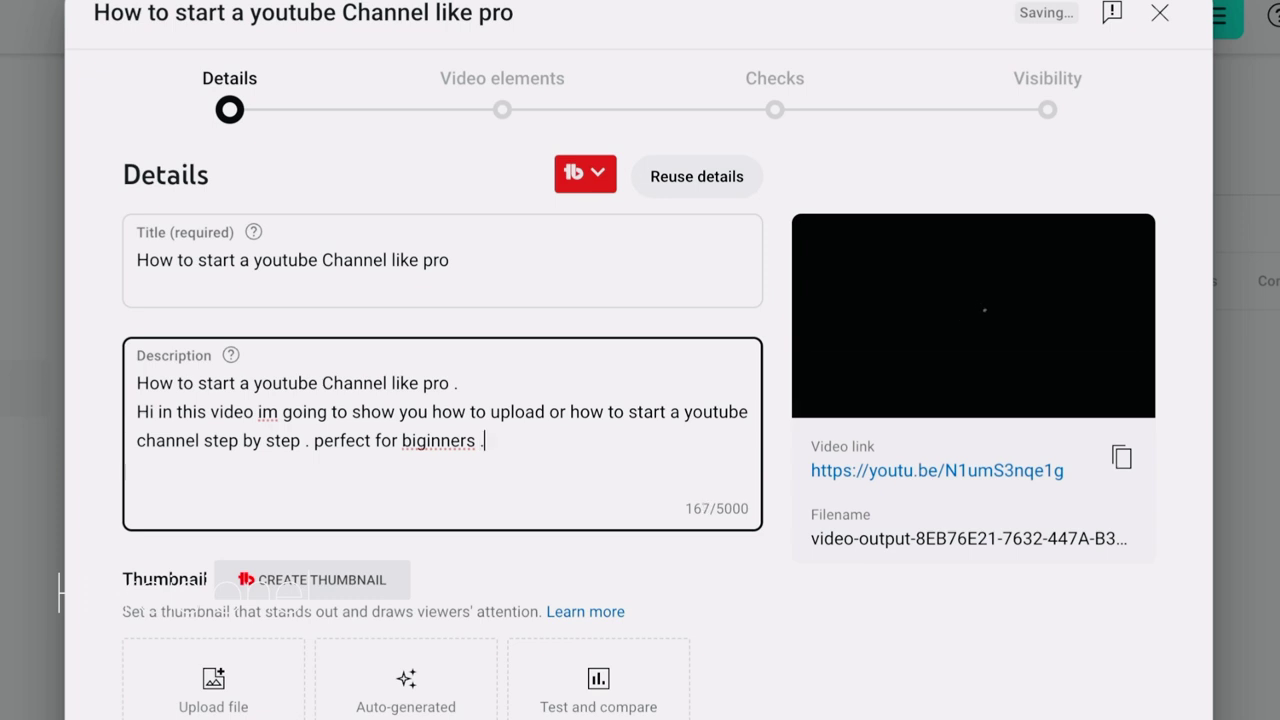
pyautogui.scroll(-1, 640, 450)
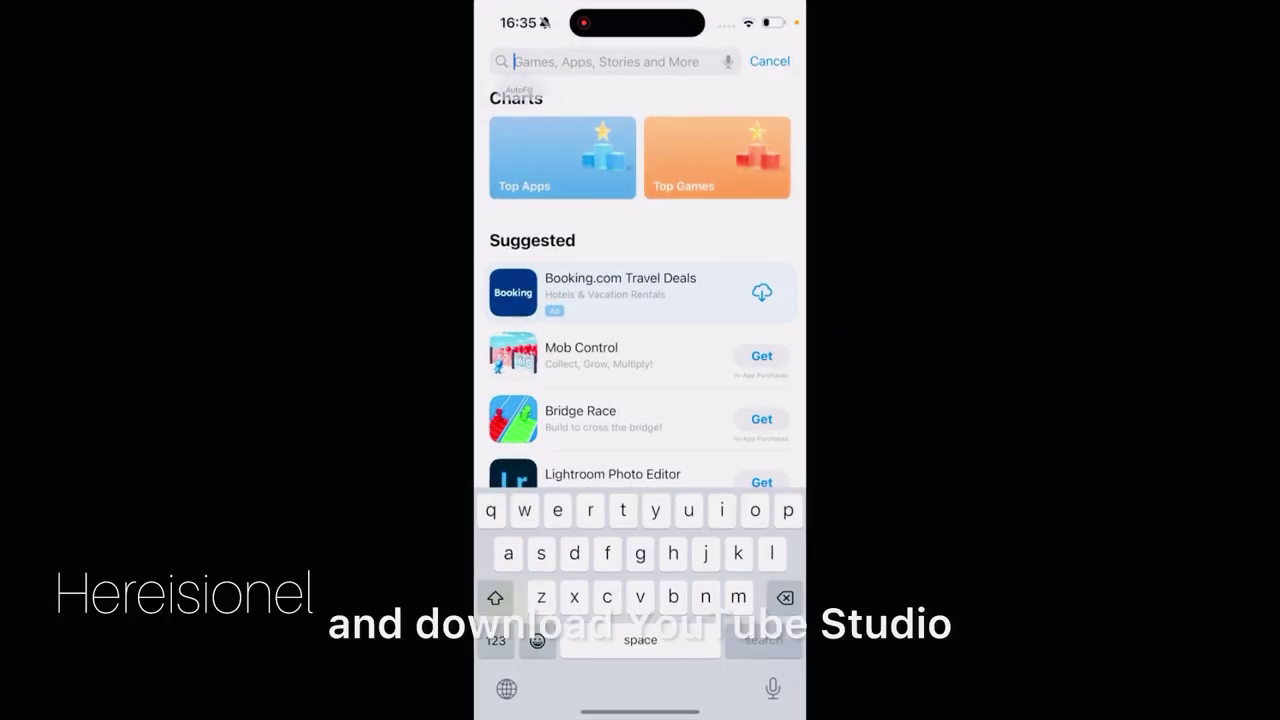
# Find YouTube Studio in the phone's App Store, download it and open the app.
pyautogui.write('you')
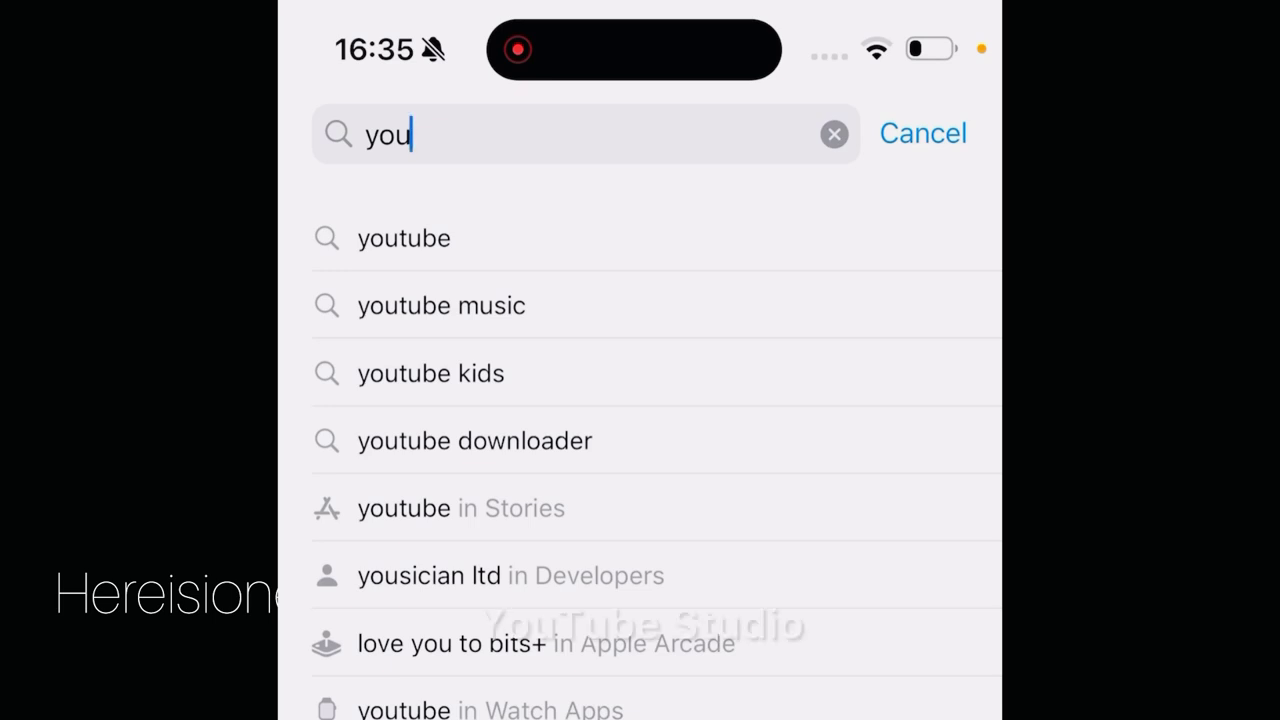
pyautogui.write('tube s')
pyautogui.click(443, 238)
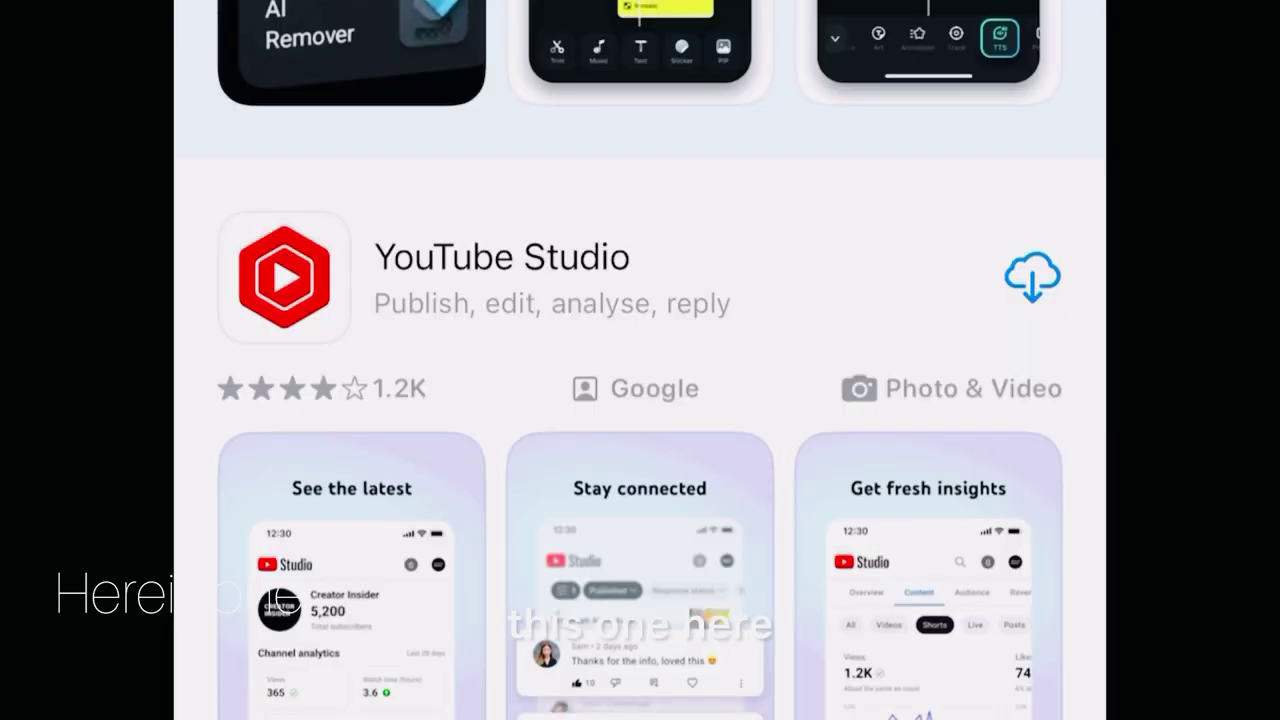
pyautogui.click(950, 149)
pyautogui.scroll(-3, 640, 360)
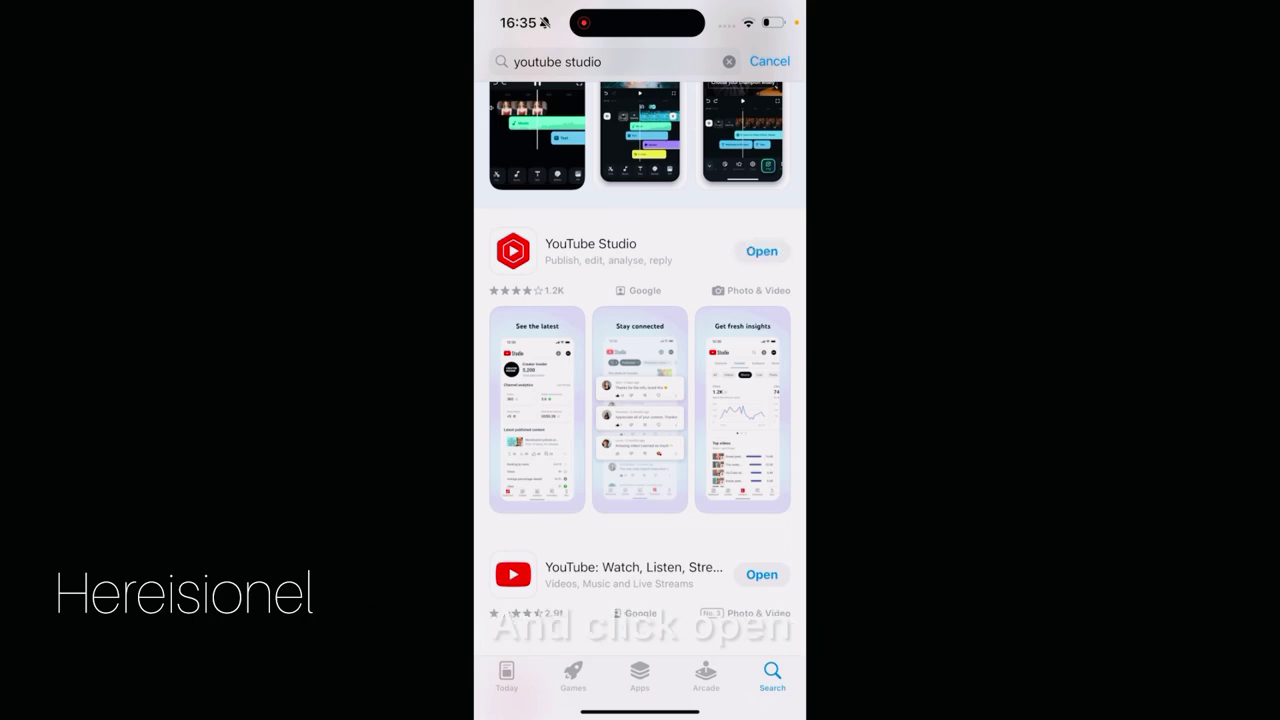
pyautogui.click(779, 251)
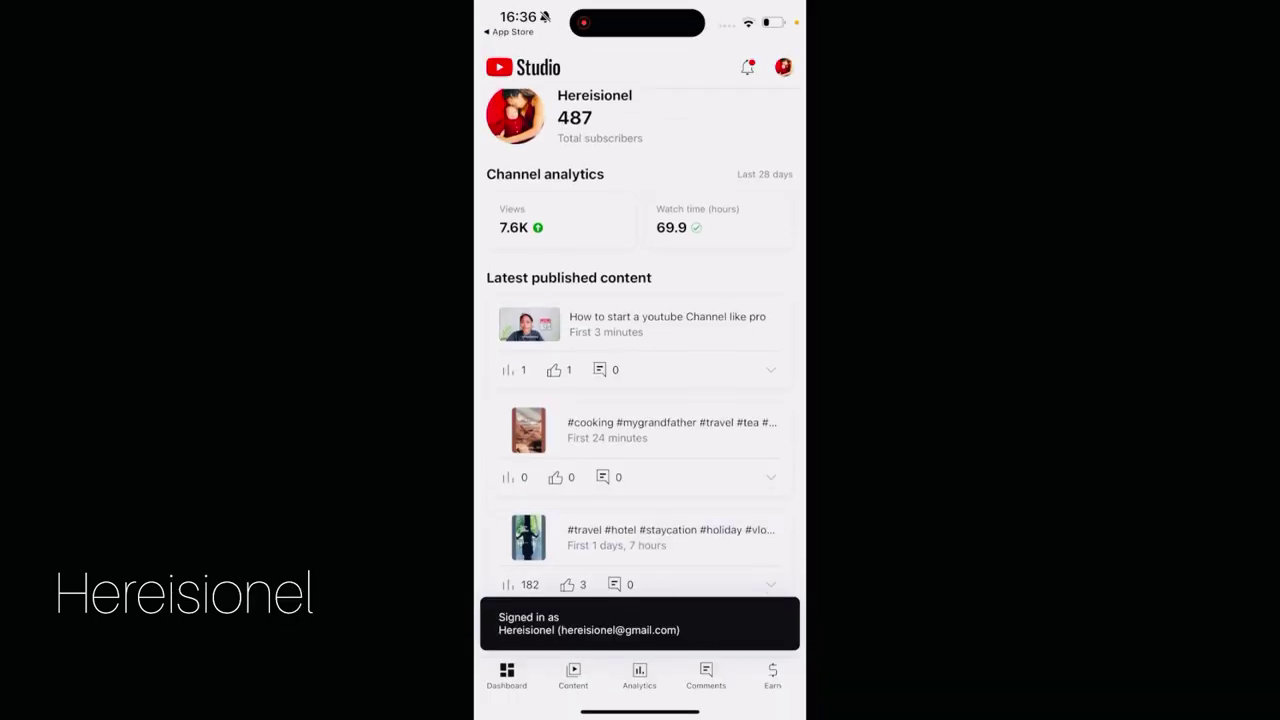
# Open the published video "How to start a youtube Channel like pro" from the channel content for editing.
pyautogui.click(573, 676)
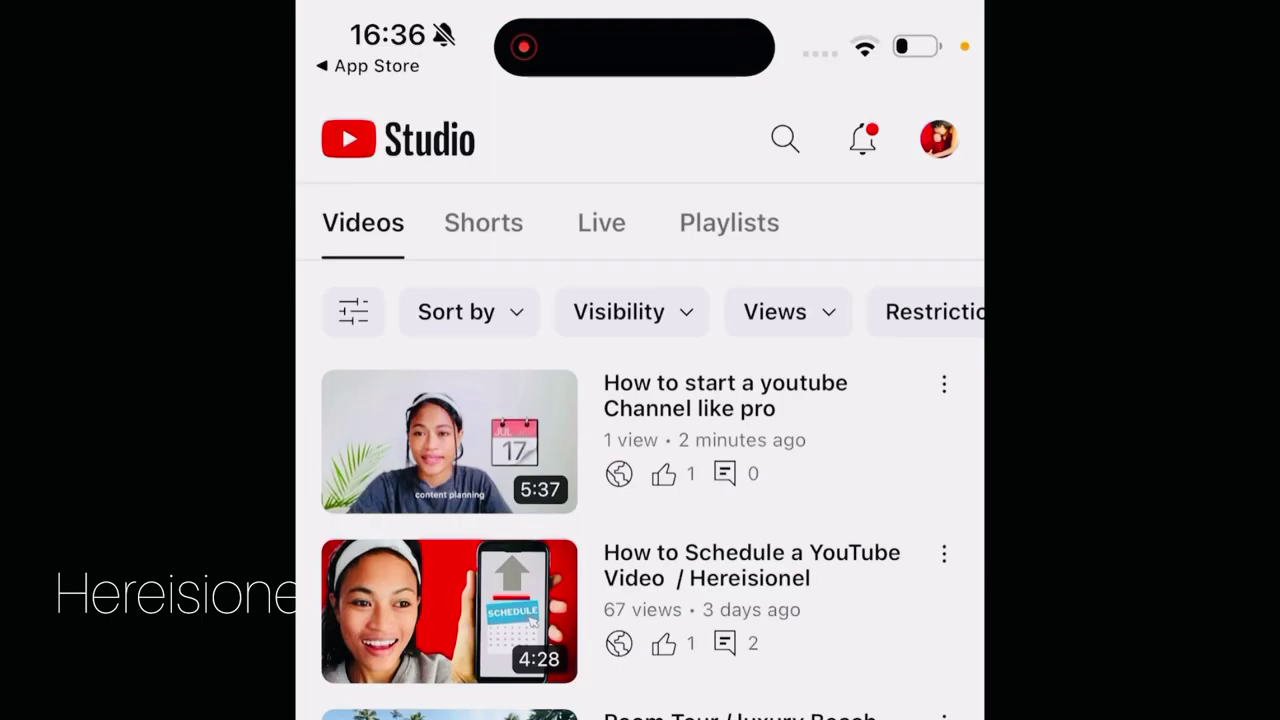
pyautogui.click(640, 440)
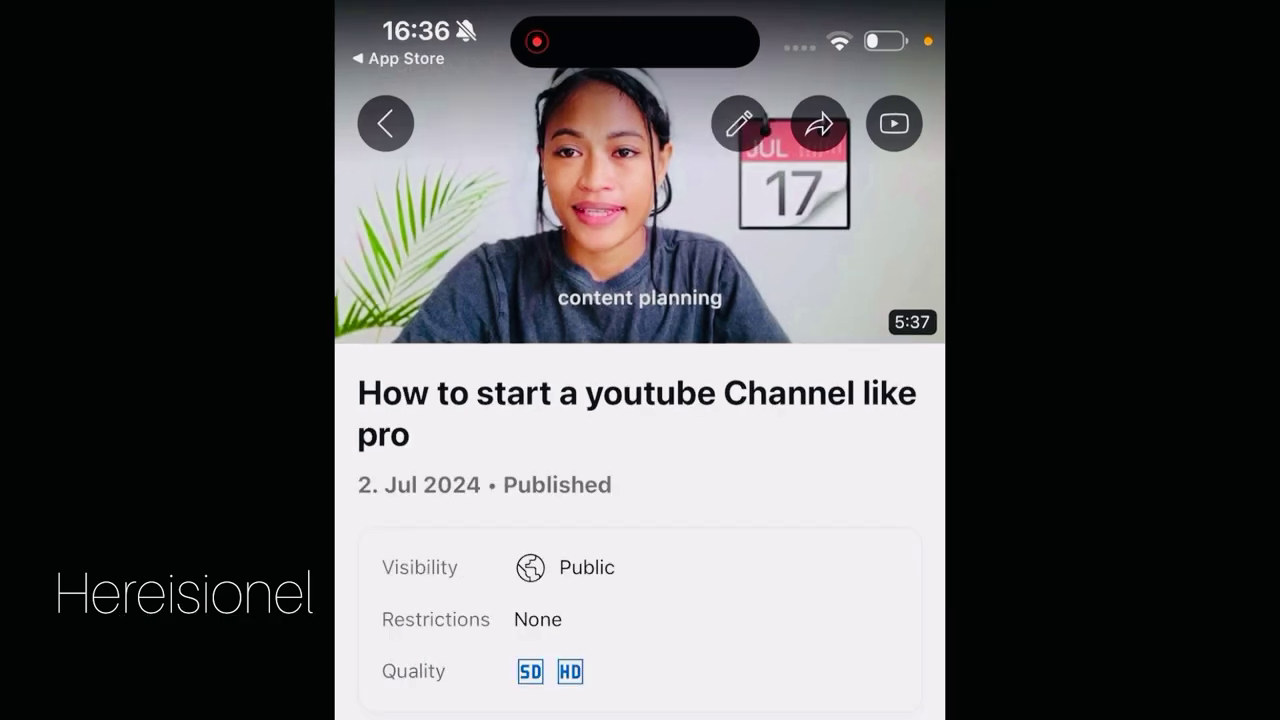
pyautogui.click(739, 123)
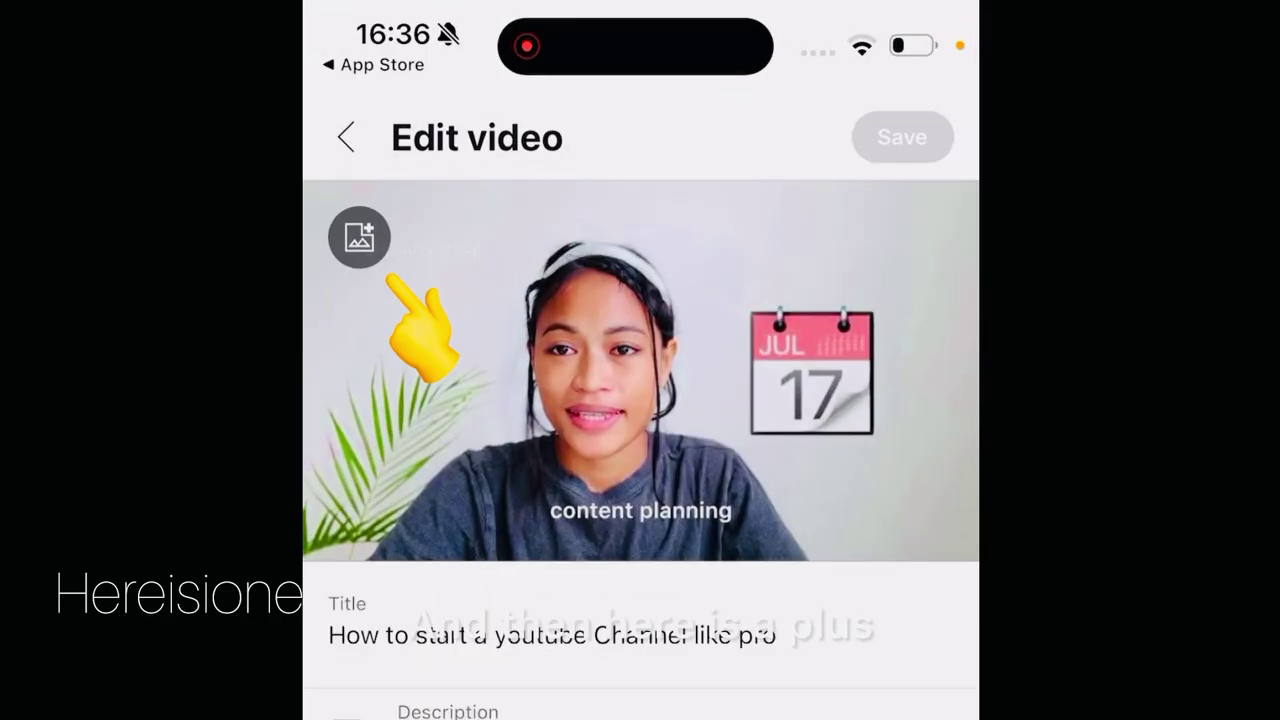
# Open the custom thumbnail picker for the video and browse the photo library for an image.
pyautogui.click(359, 237)
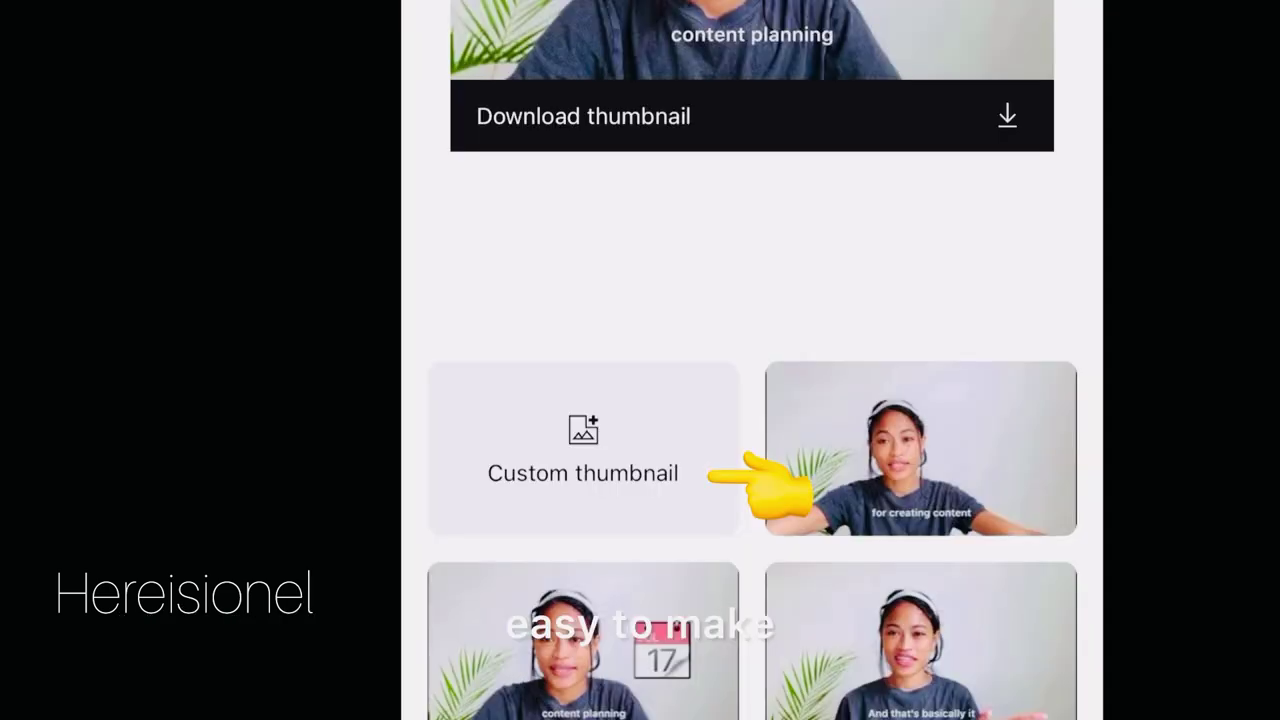
pyautogui.click(583, 450)
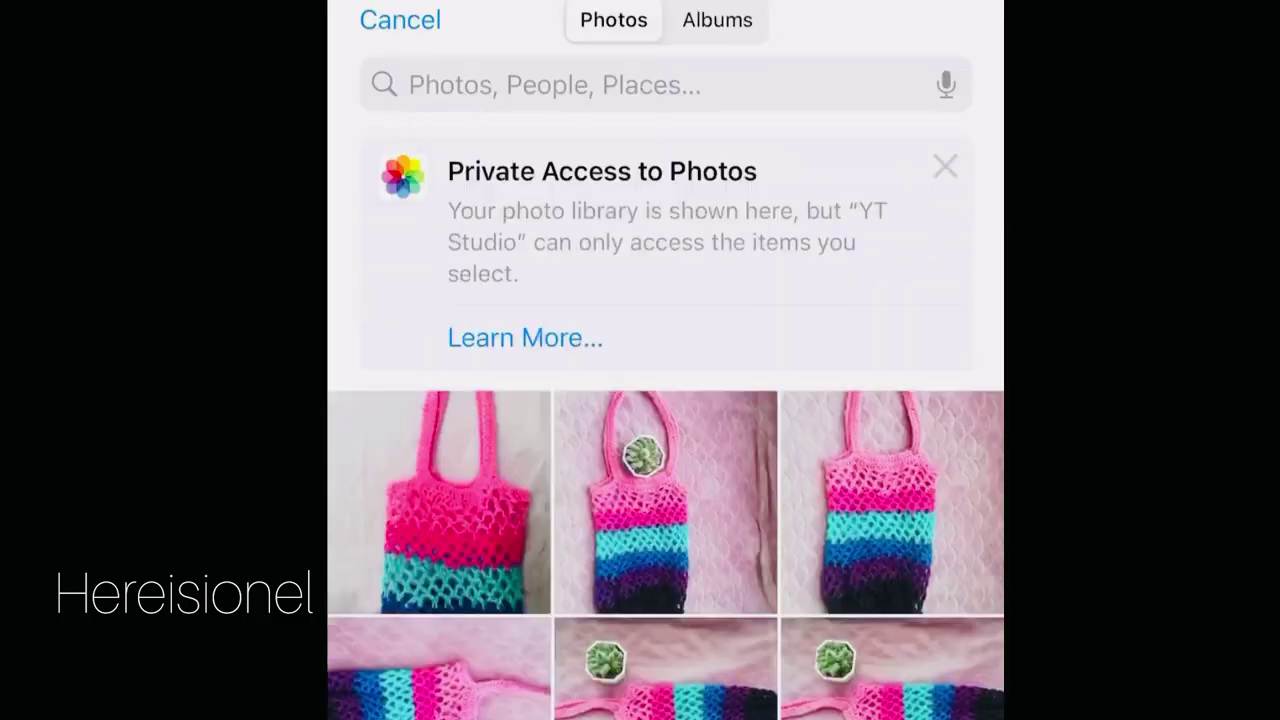
pyautogui.scroll(-10, 665, 450)
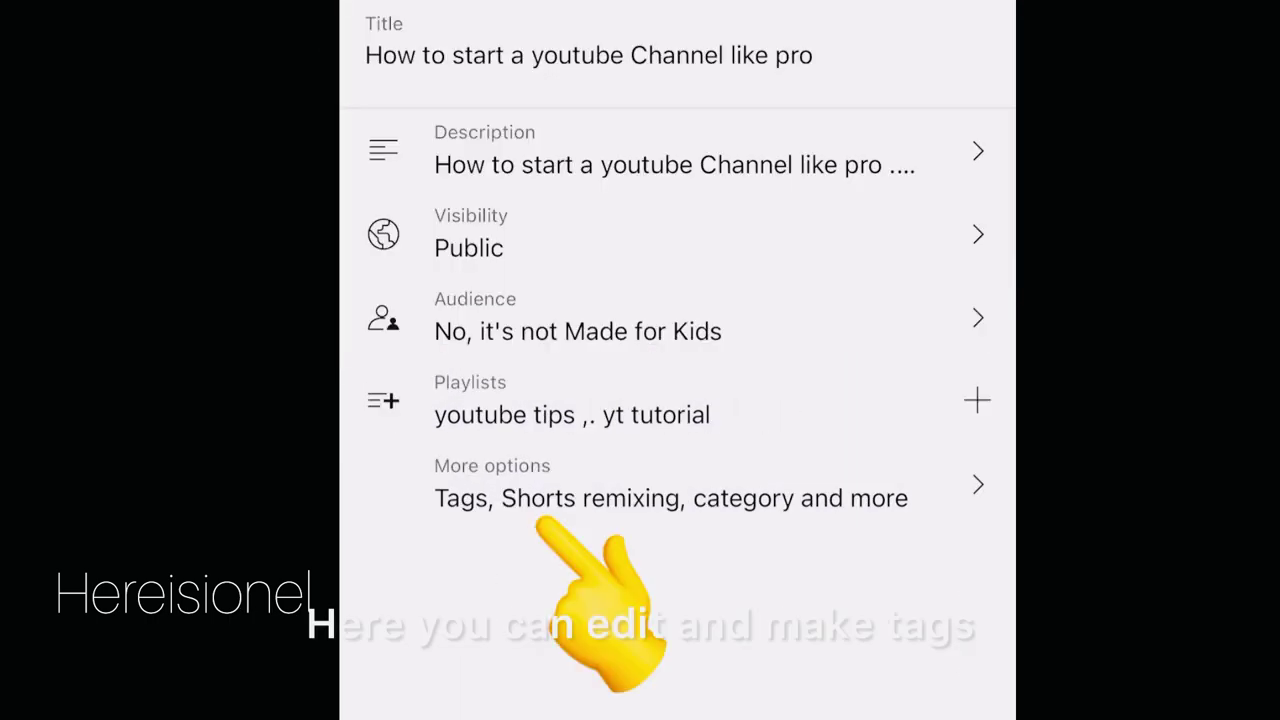
# Open the video's additional options for tags, Shorts remixing and category.
pyautogui.click(670, 490)
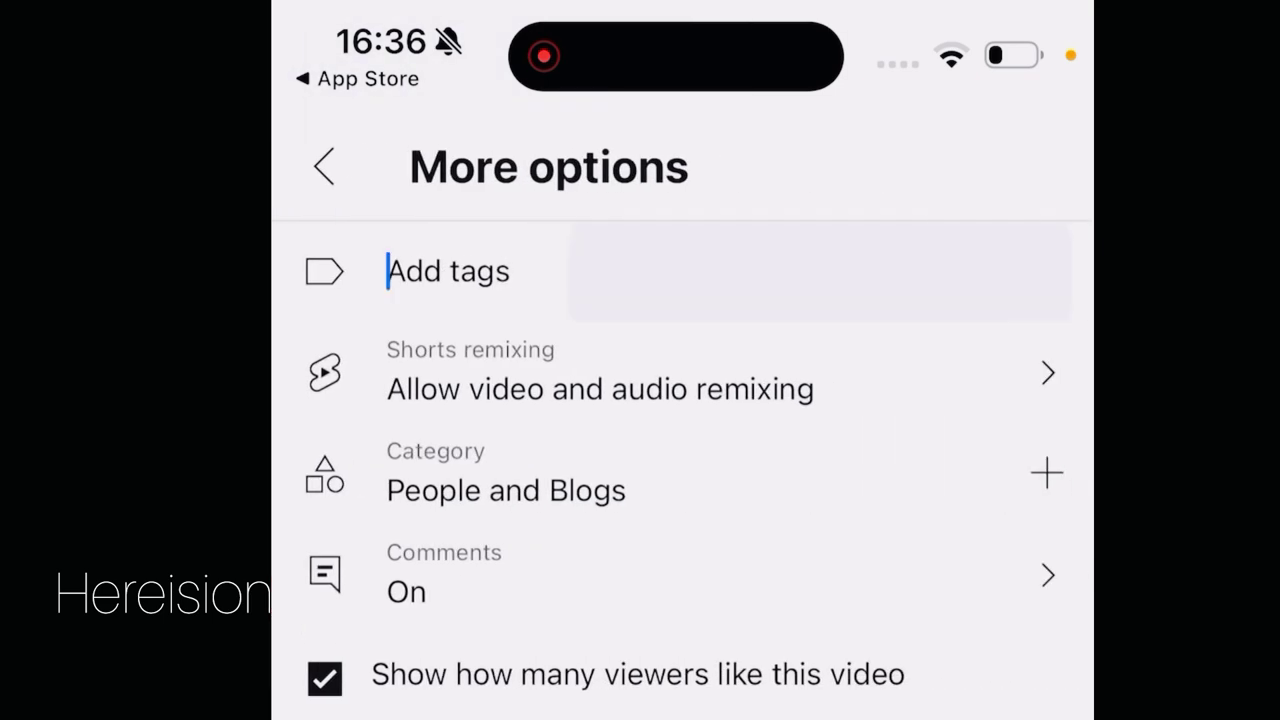
pyautogui.write('#')
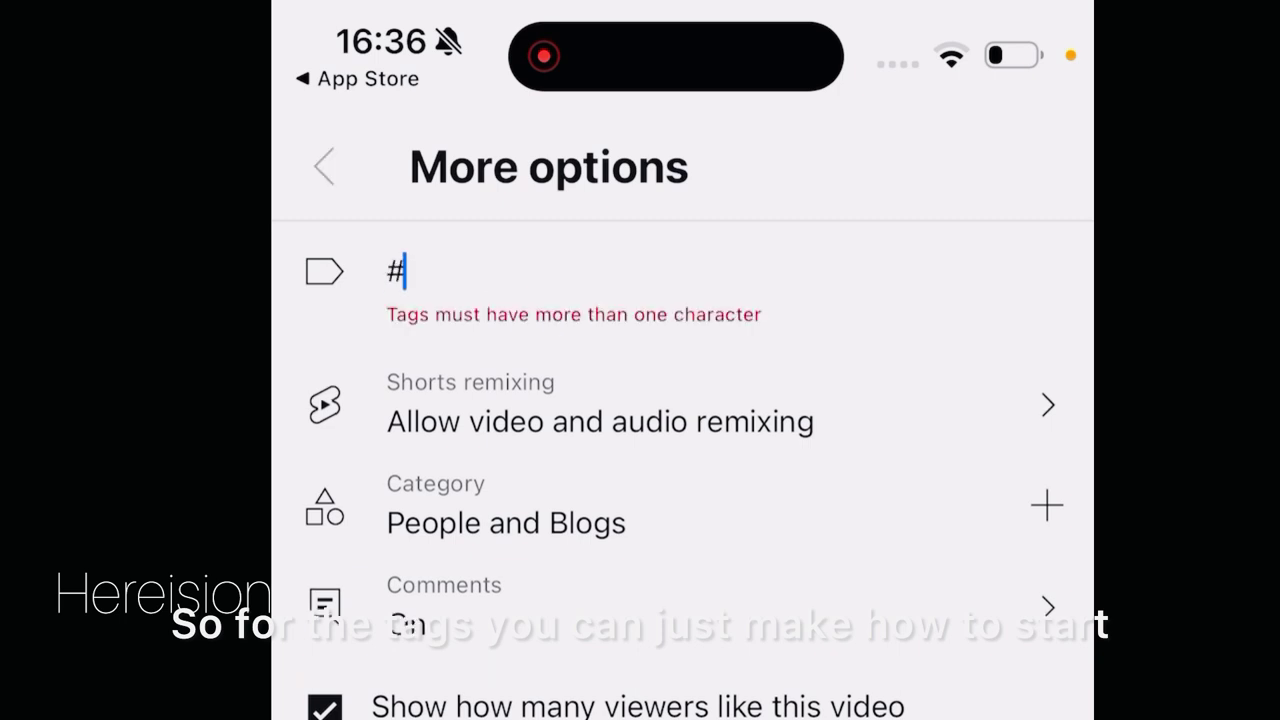
pyautogui.write('how')
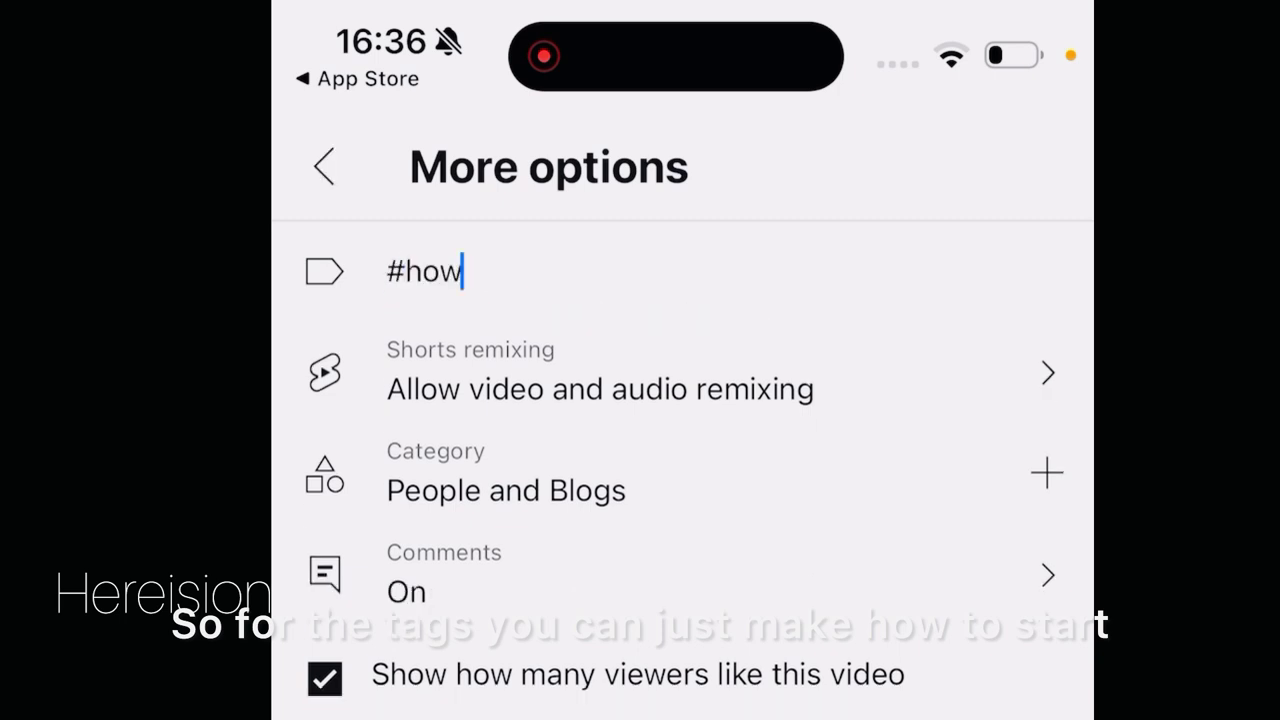
pyautogui.press('BackSpace')
pyautogui.press('BackSpace')
pyautogui.press('BackSpace')
pyautogui.press('BackSpace')
# Add the tags "How to start a YouTube channel", "YouTube tips" and "Youtube hacks" to the video.
pyautogui.write('How to start')
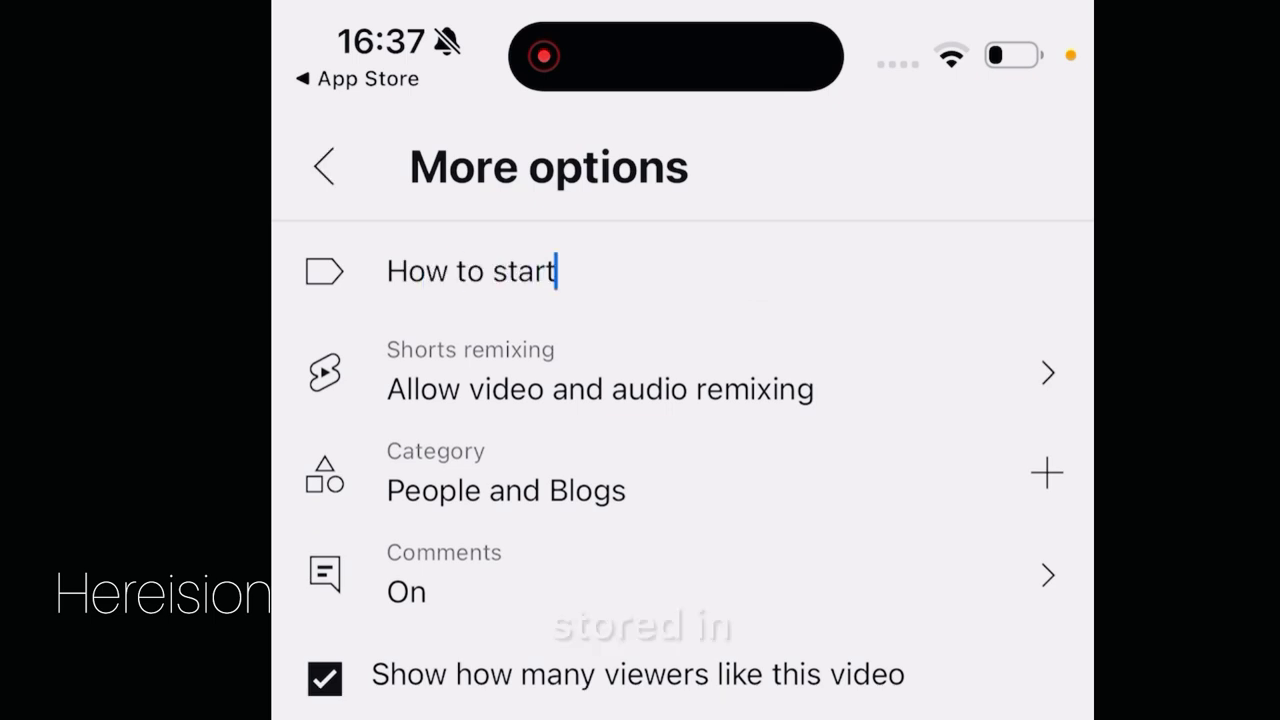
pyautogui.write(' a youtube channel')
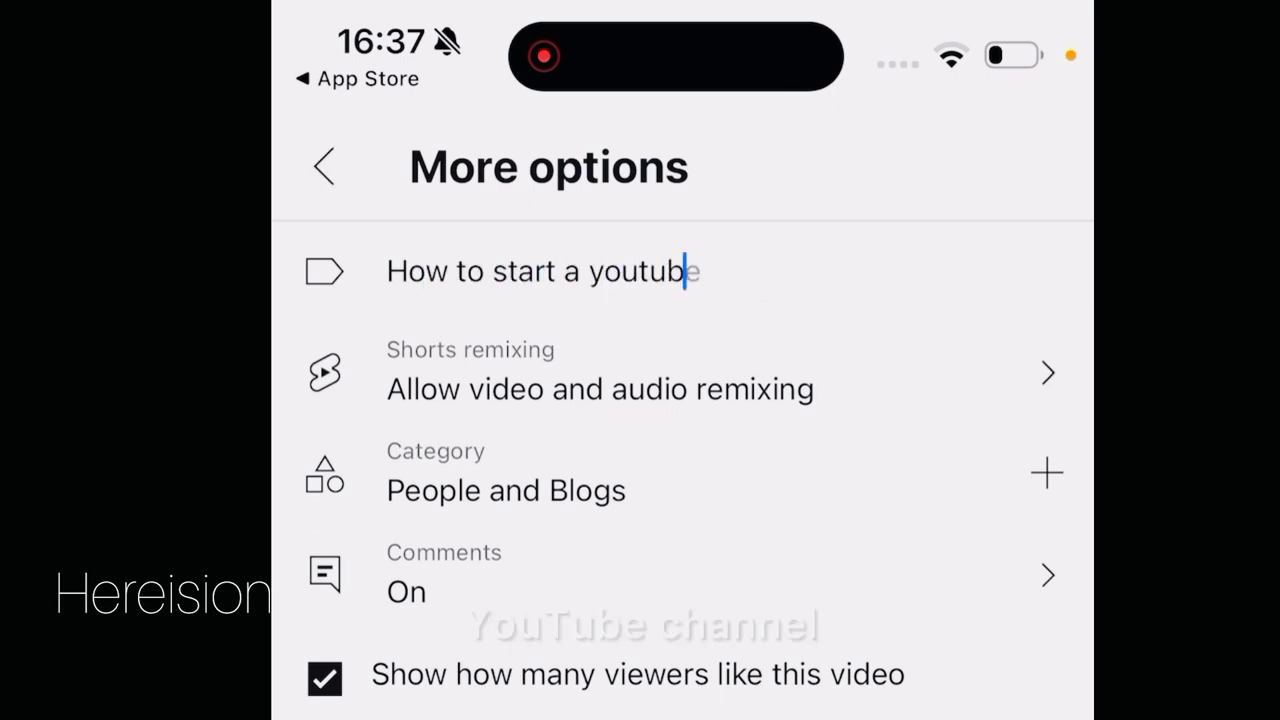
pyautogui.press('Return')
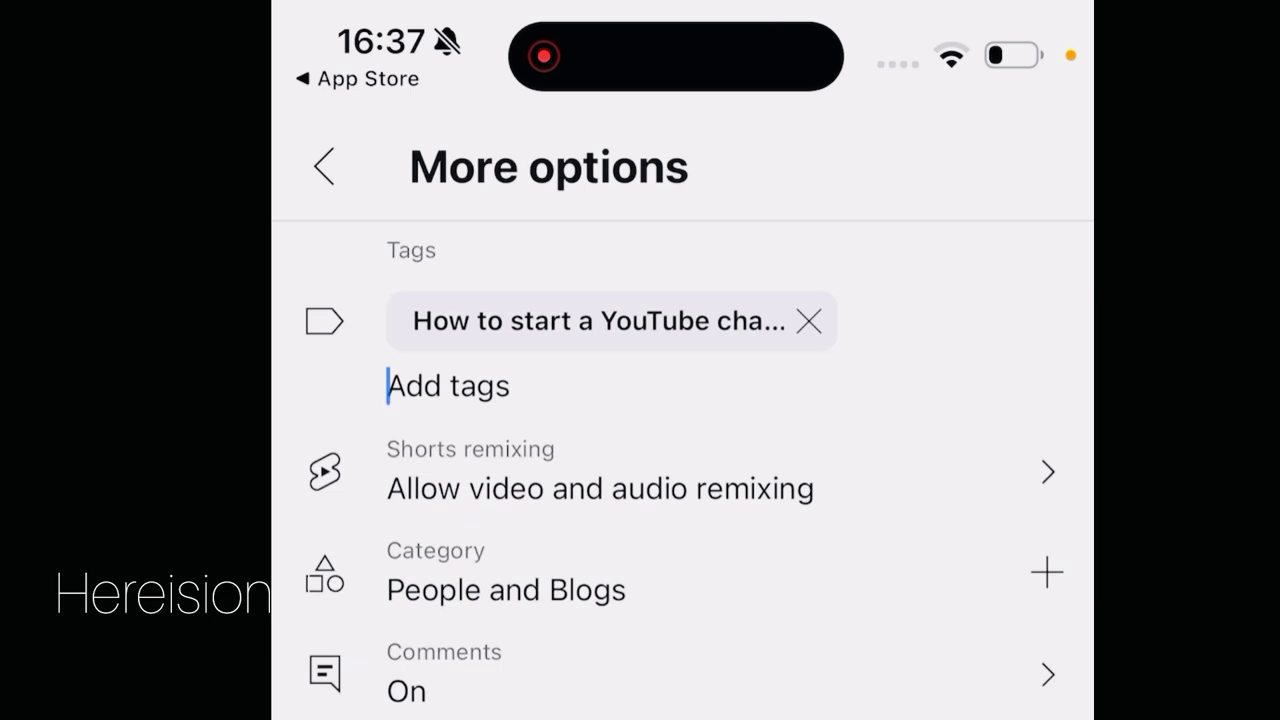
pyautogui.write('Youtube tips')
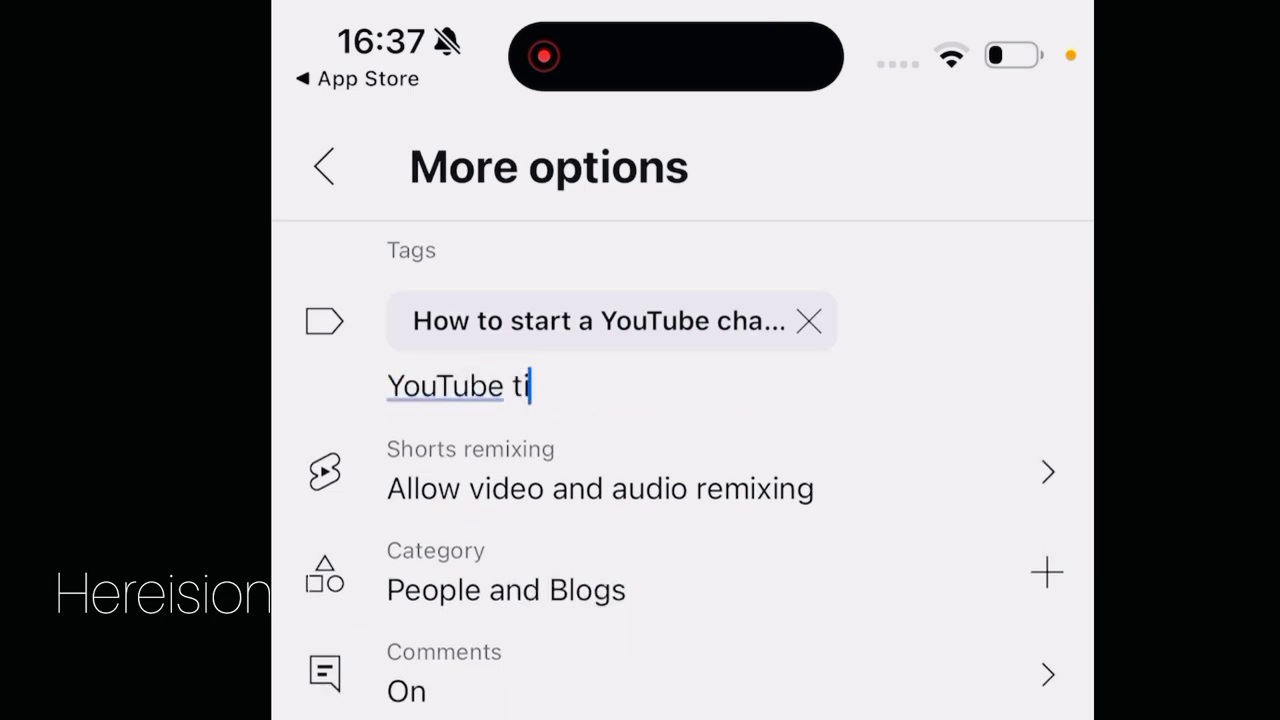
pyautogui.press('Return')
pyautogui.write('Youtube hacks')
pyautogui.press('Return')
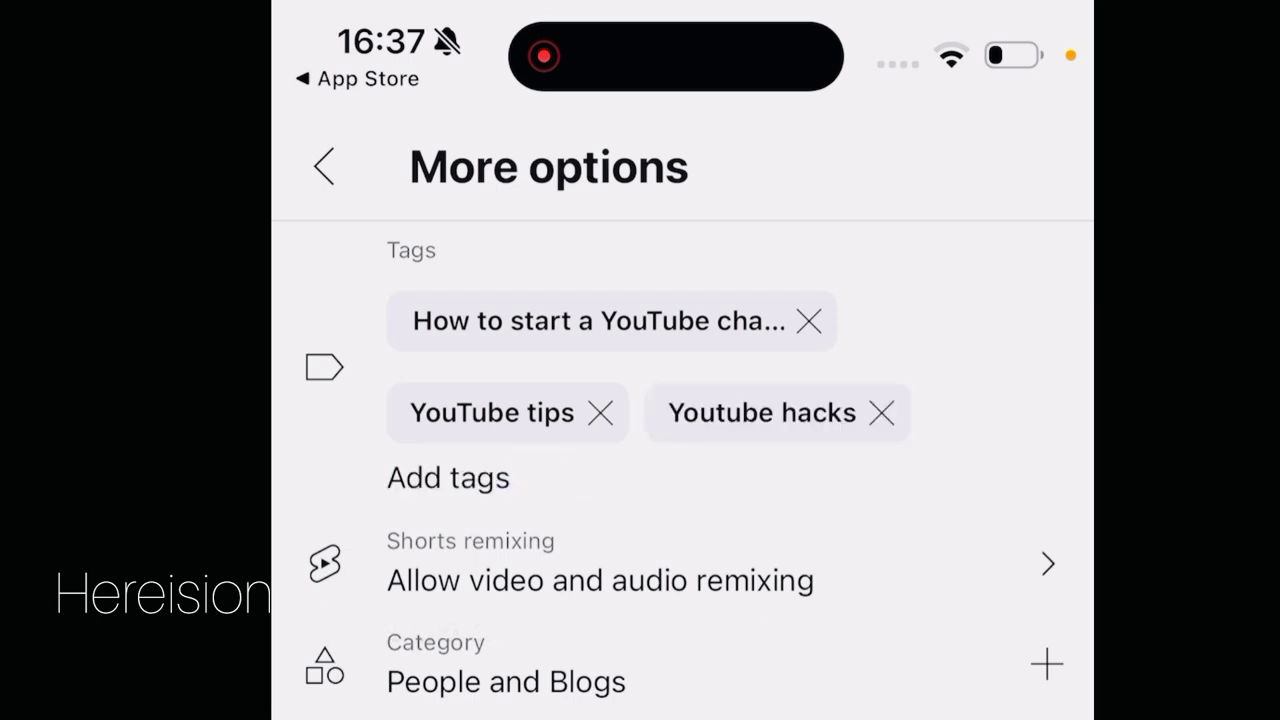
# Set the video's category to Education.
pyautogui.click(523, 502)
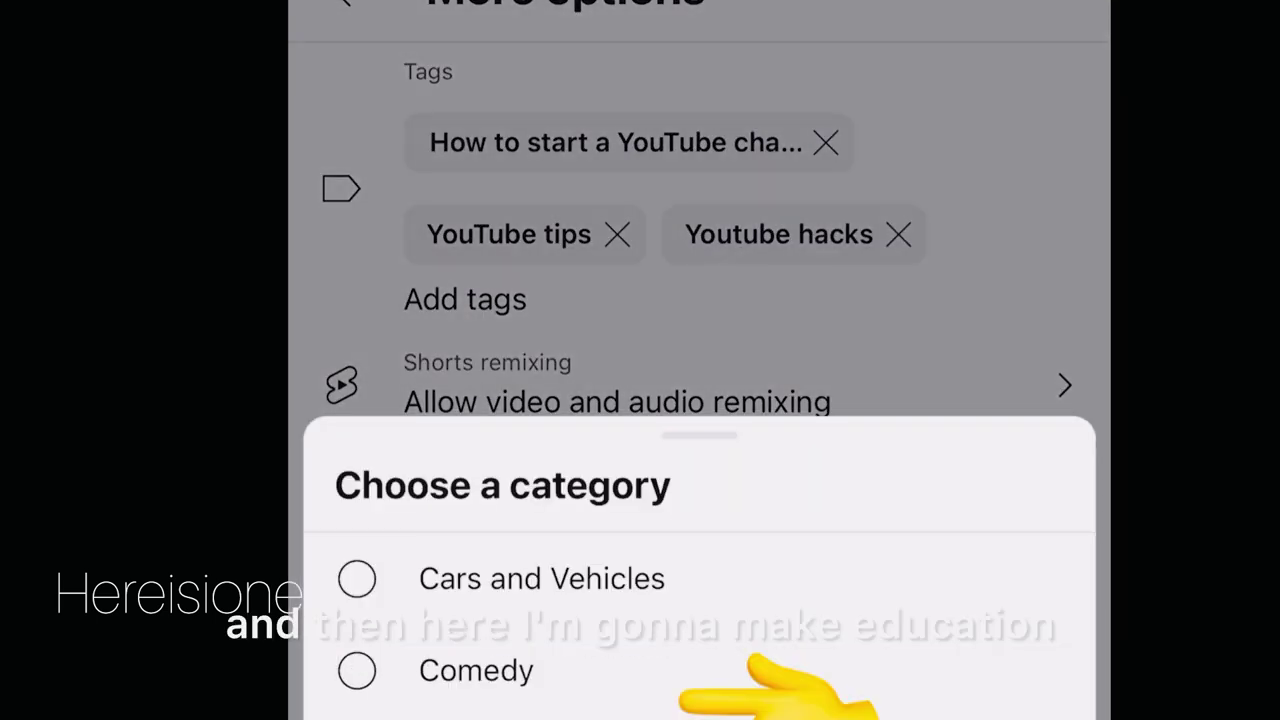
pyautogui.scroll(-4, 699, 568)
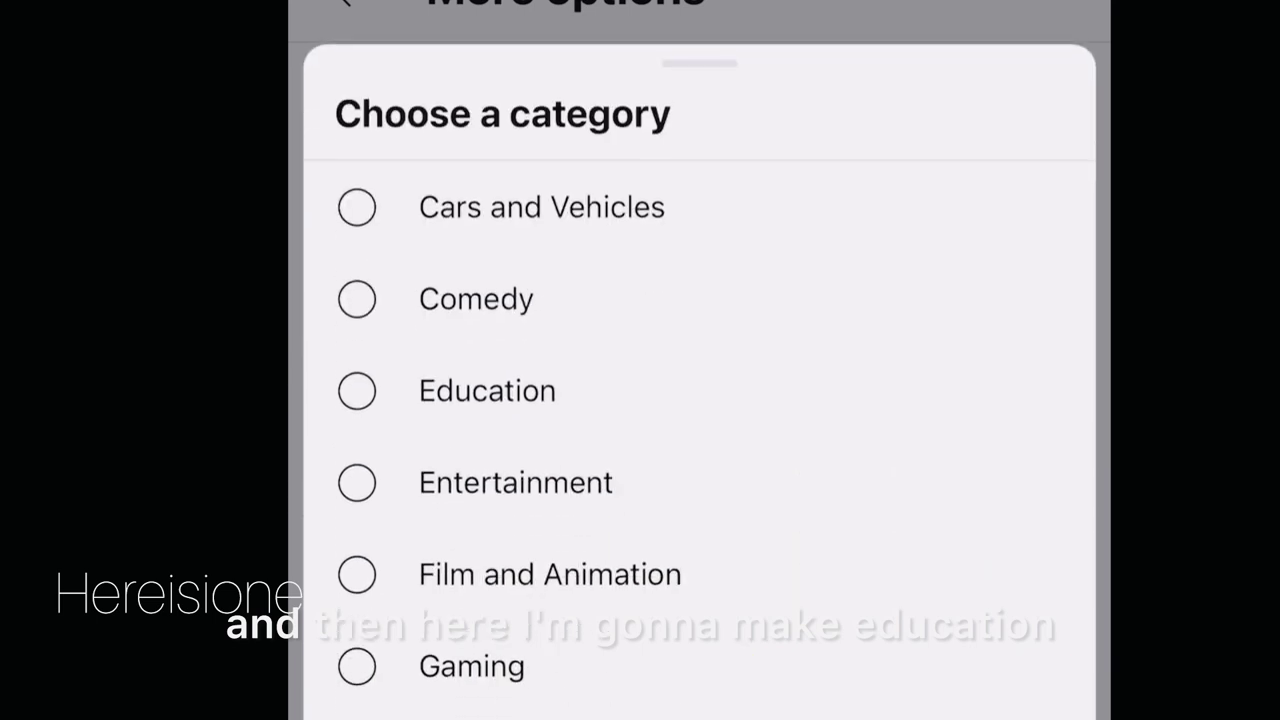
pyautogui.click(488, 391)
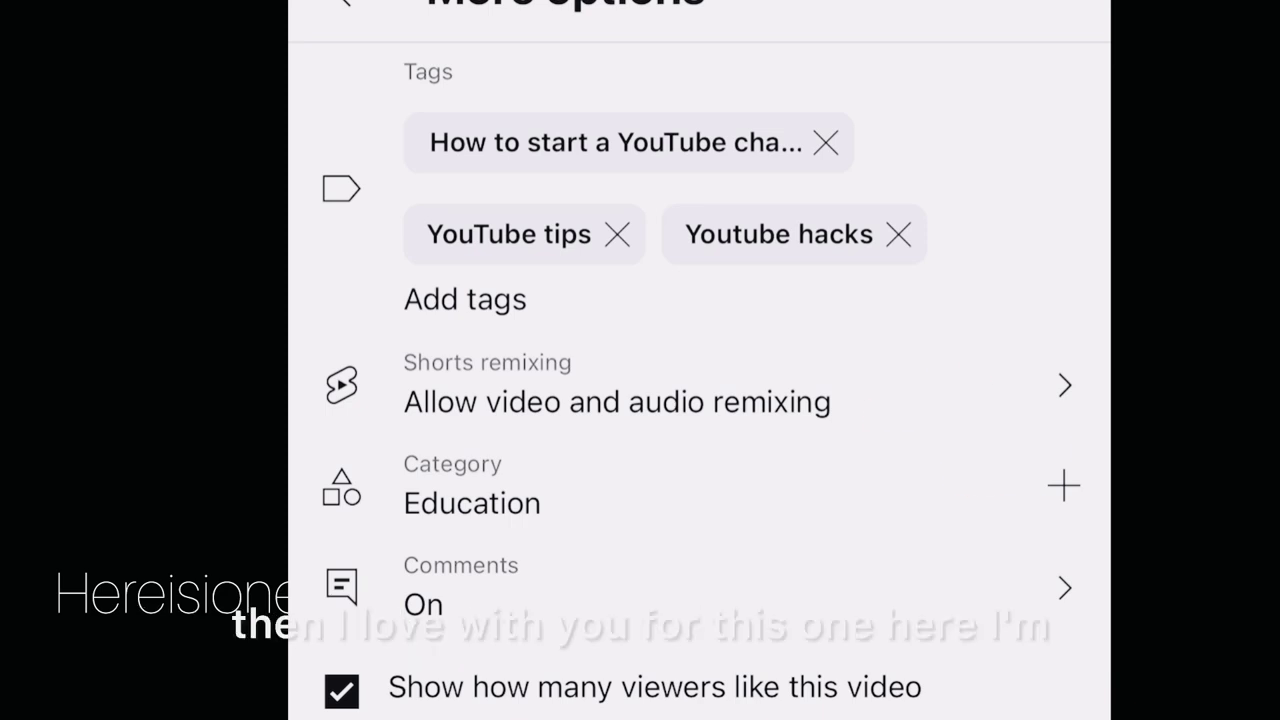
# Open the video's Shorts remixing settings.
pyautogui.click(617, 385)
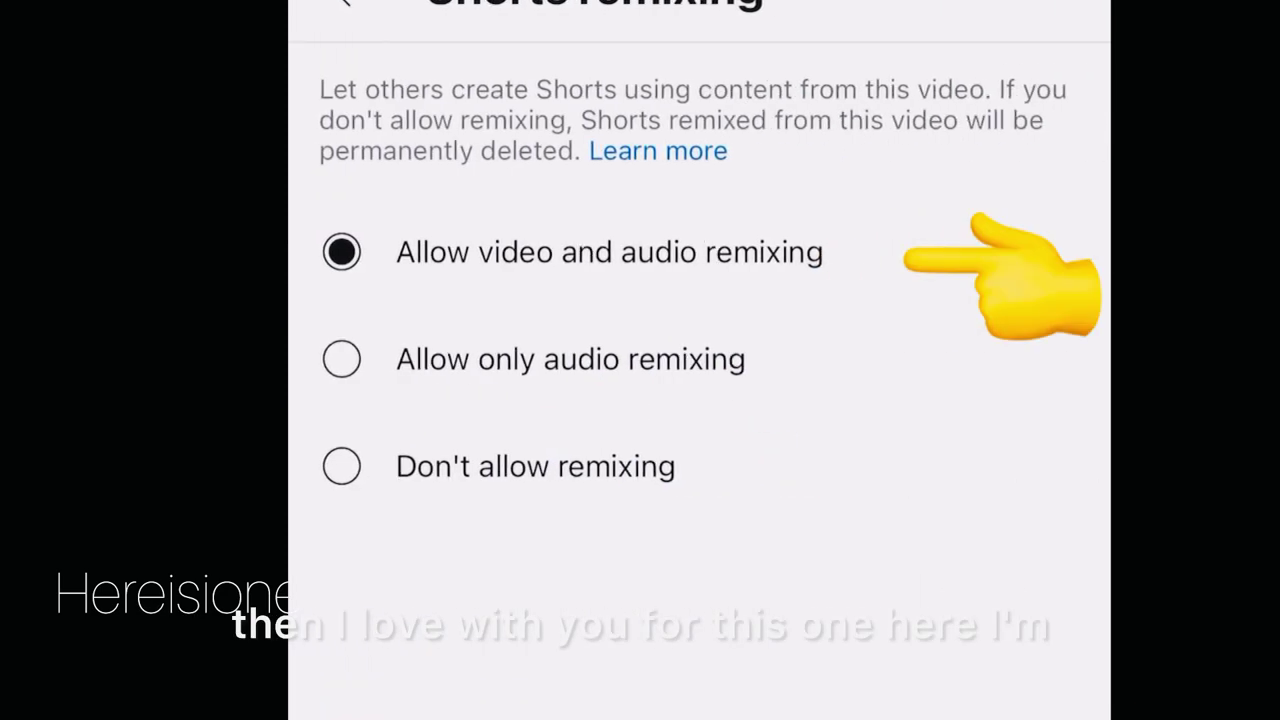